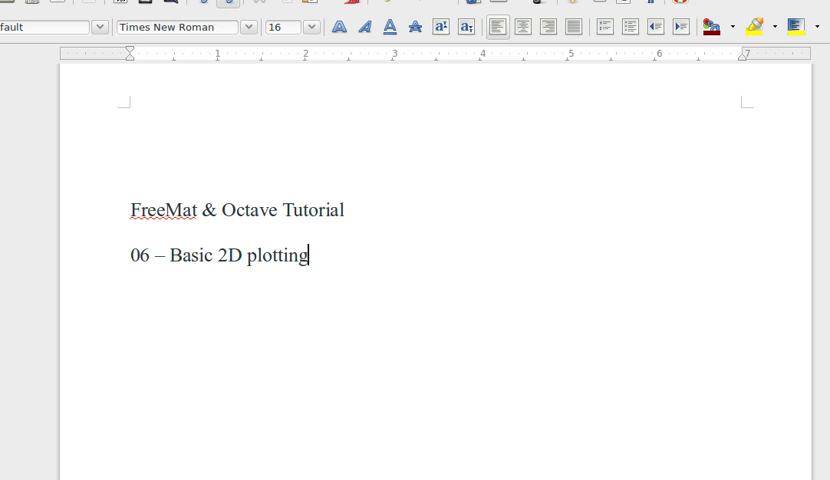
Define x=[1 2 3], y=[4 7 1], plot y against x and centre the Figure 1 window
key(alt+Tab)
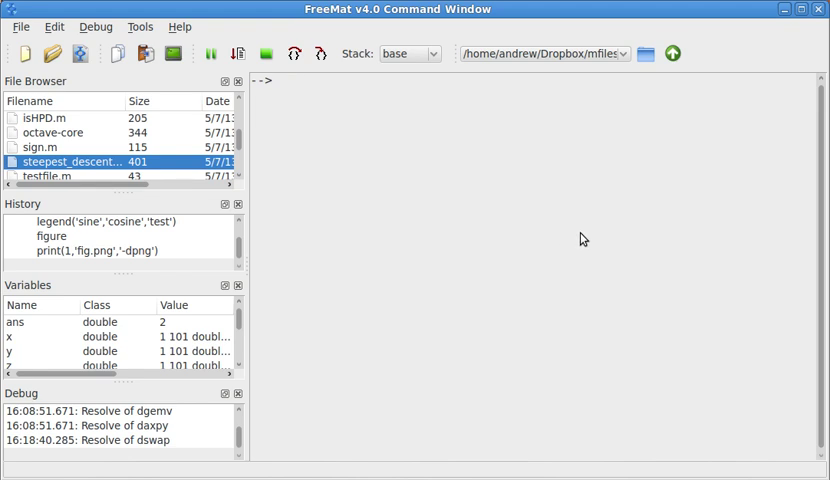
text(x)
text(=[1 2 )
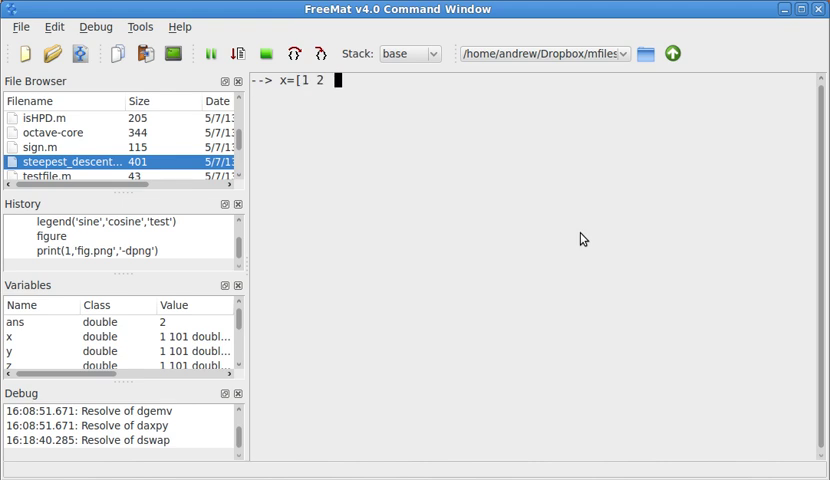
text(3 ])
key(Return)
text(y)
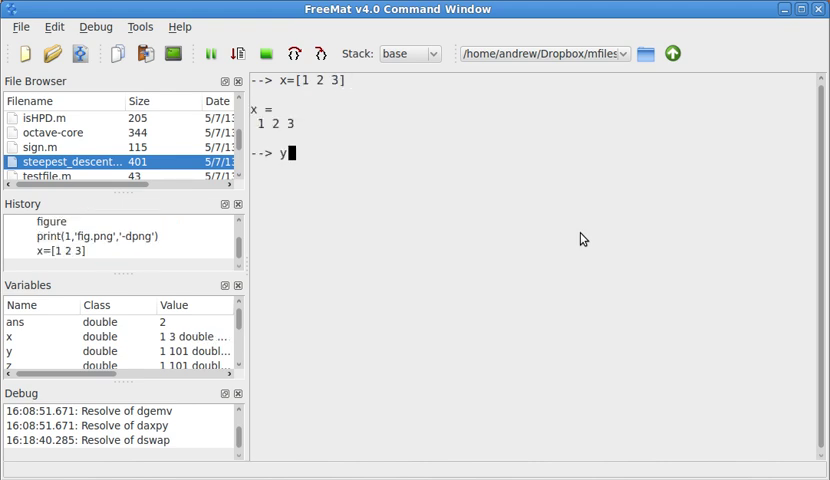
text(=)
text([4 7 1 ])
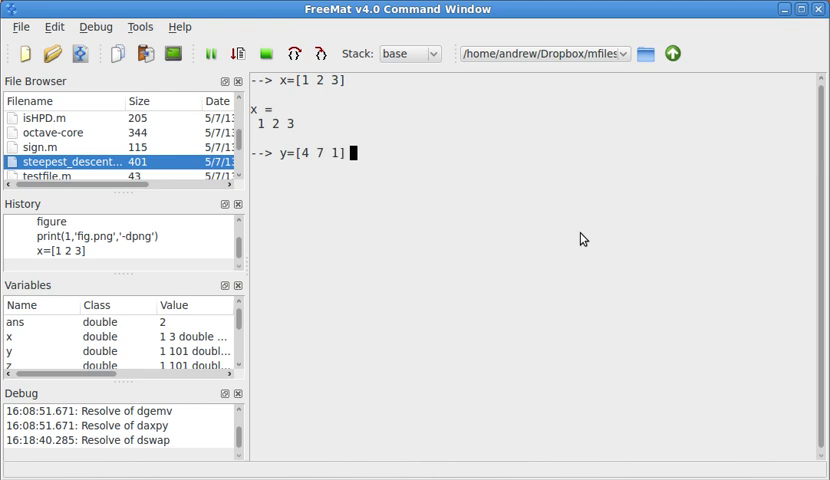
key(Return)
text(plot(x,)
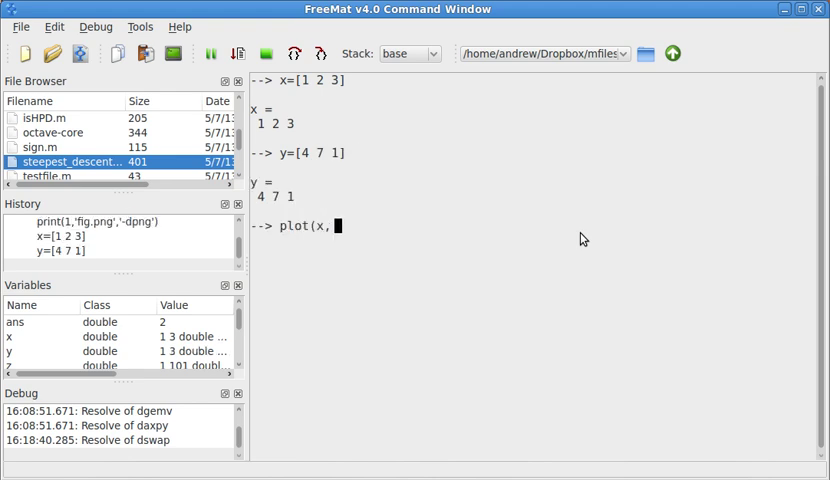
text(y))
key(Return)
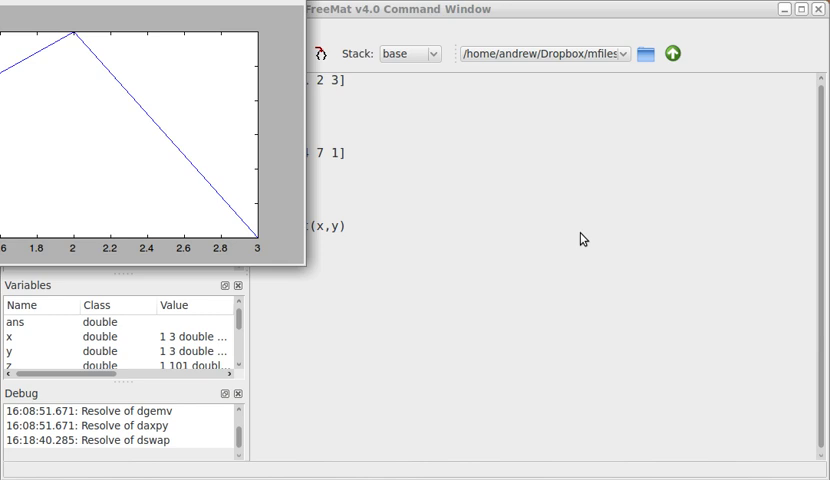
mouse_move(100, 75)
mouse_down()
mouse_move(444, 284)
mouse_move(607, 270)
mouse_up()
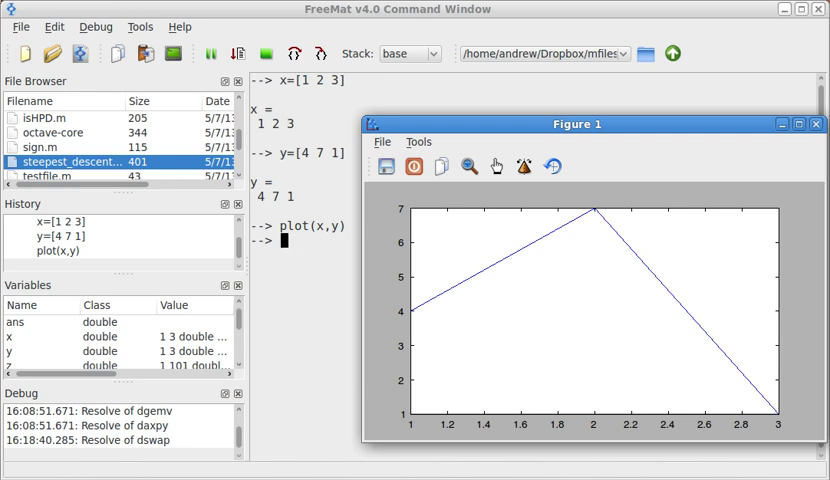
Shrink the Figure 1 window and place it top right so the console stays visible
right_click(626, 123)
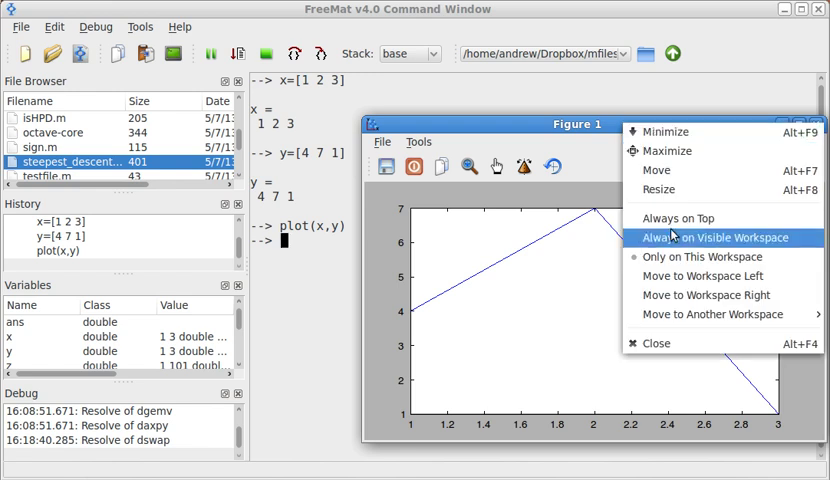
click(670, 236)
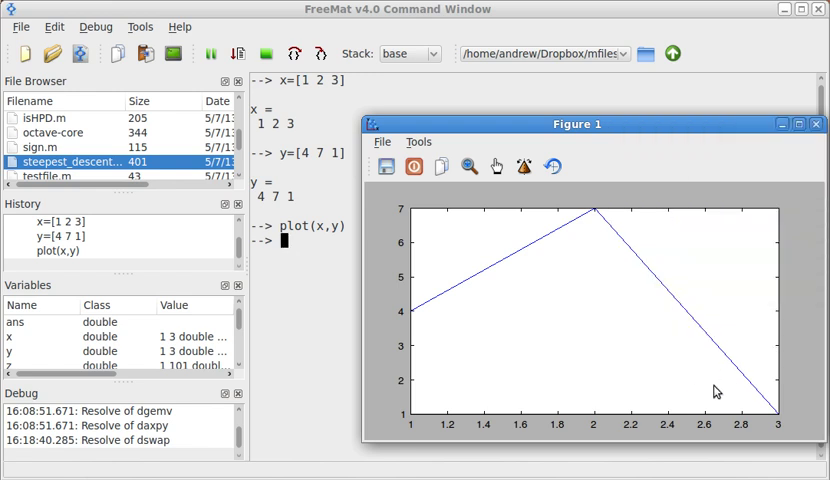
click(679, 301)
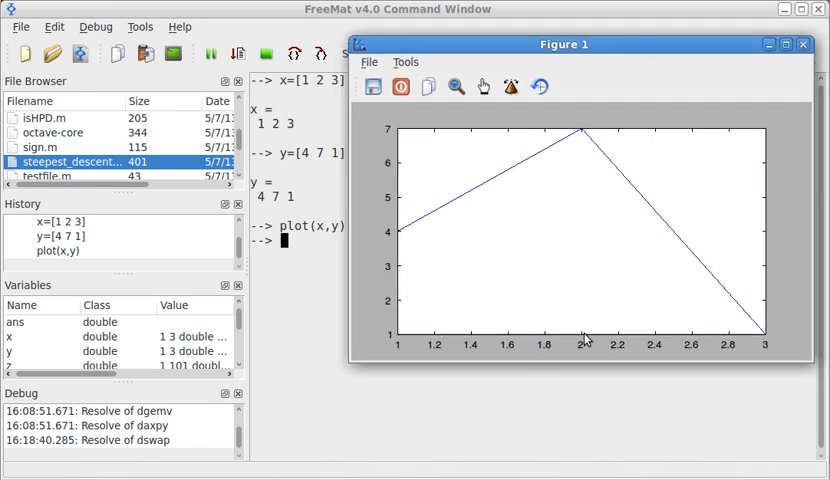
drag(352, 360, 538, 266)
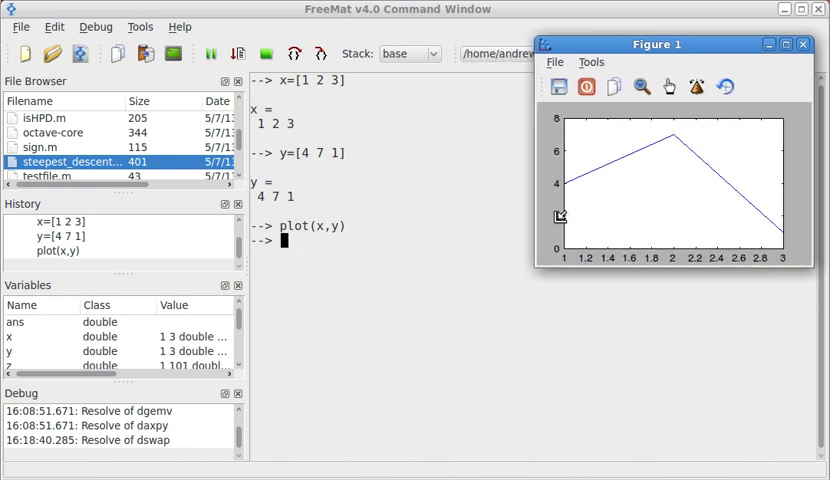
click(340, 245)
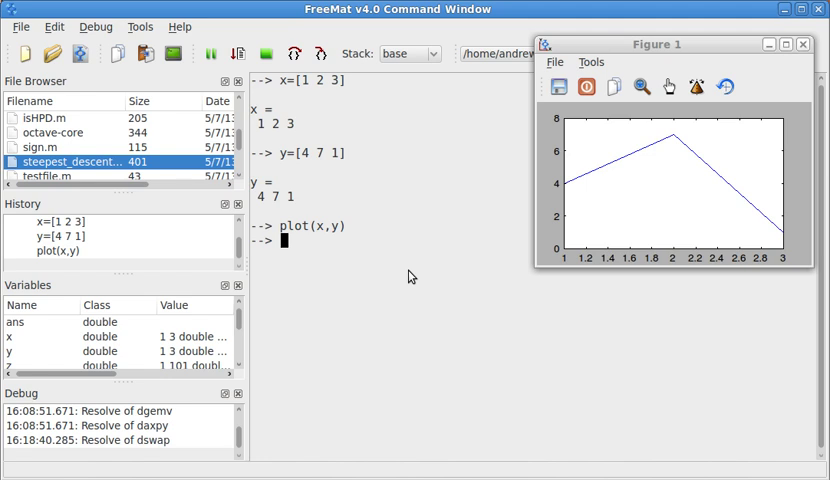
text(x)
text(=)
text(0:10)
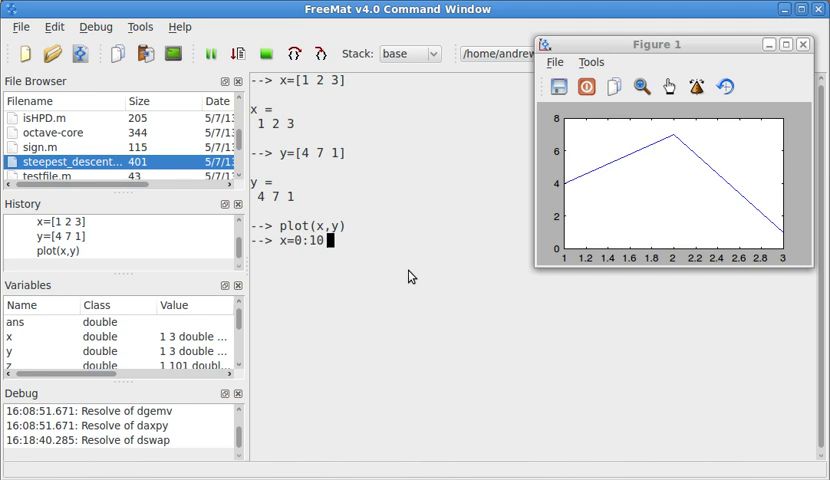
text(;)
Set x=0:10, display it without the semicolon, and compute y=sin(x)
key(Return)
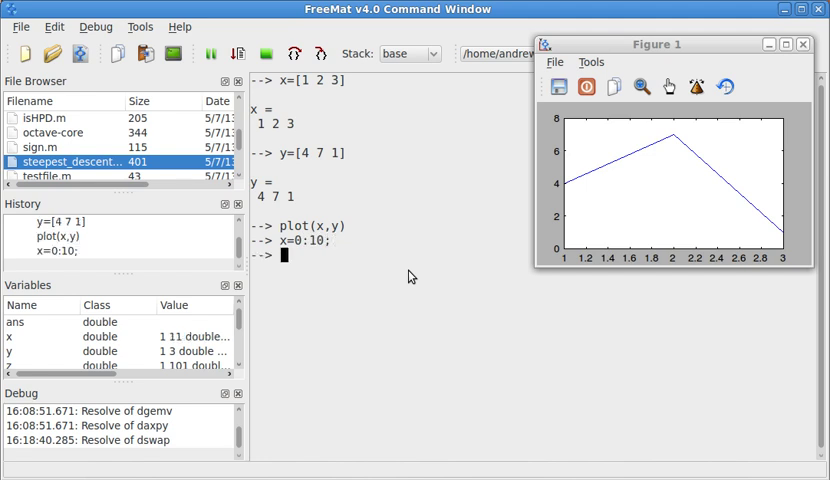
key(Up)
key(BackSpace)
key(Return)
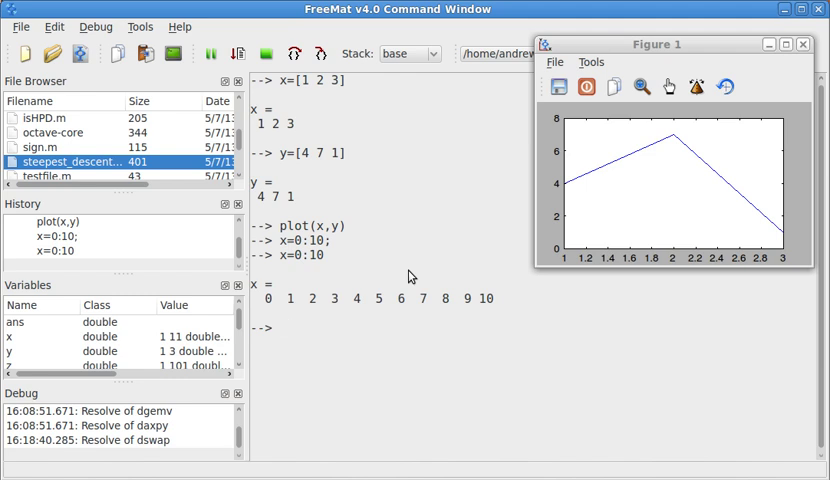
text(y=sin(x))
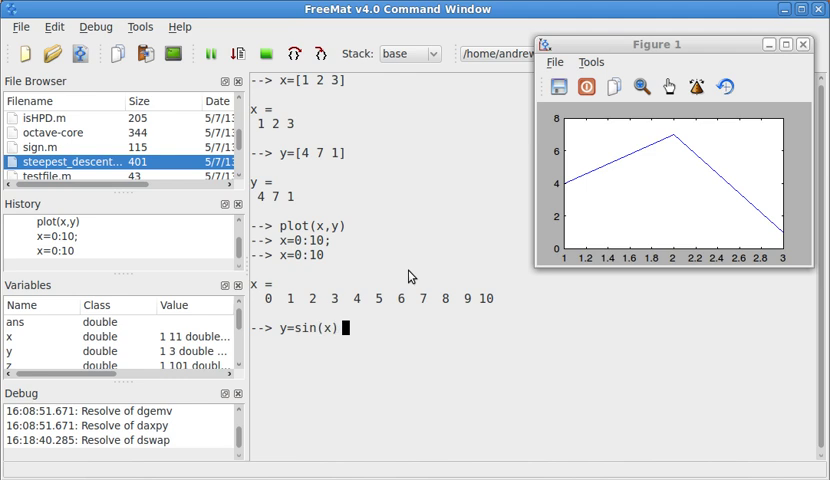
key(Return)
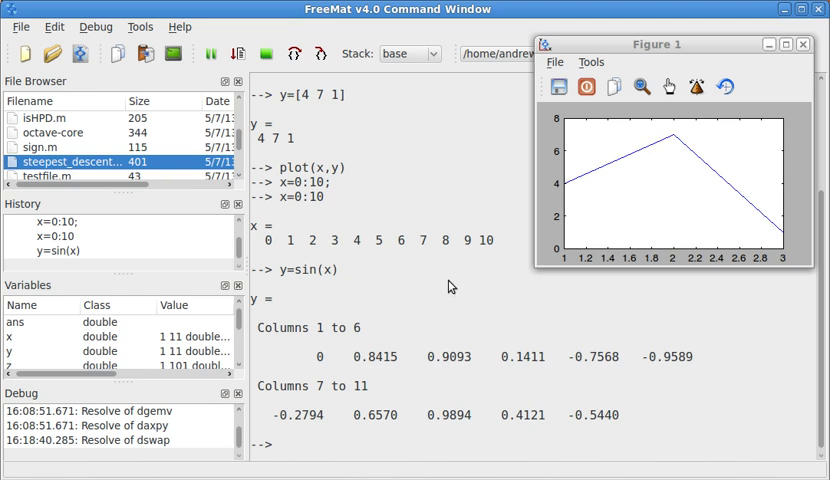
text(plot(x,y))
Plot the coarse sine curve in Figure 1 and inspect it enlarged
key(Return)
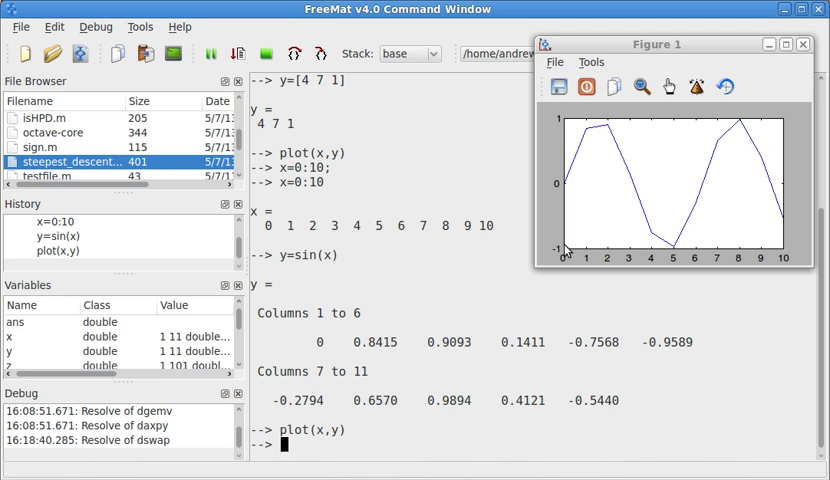
mouse_move(538, 265)
mouse_down()
mouse_move(490, 320)
mouse_move(328, 428)
mouse_up()
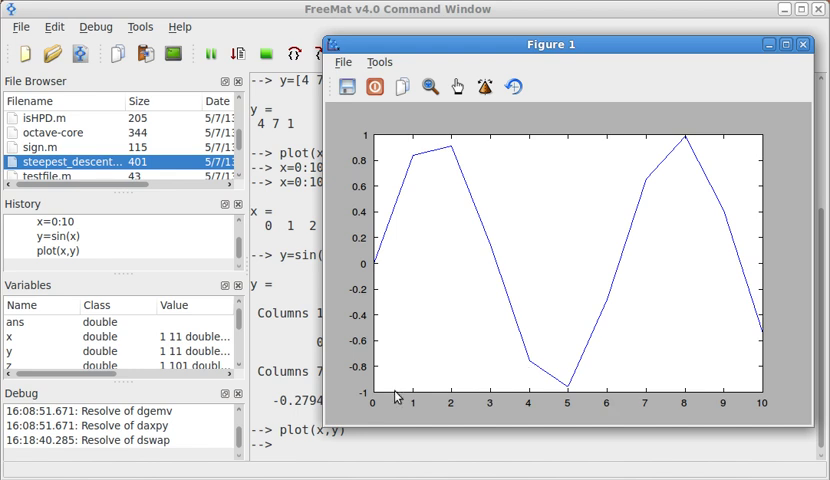
drag(328, 430, 543, 272)
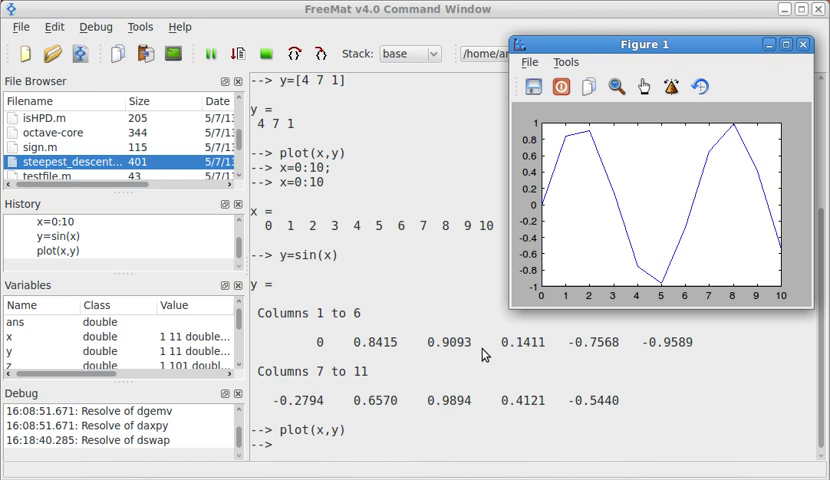
click(343, 440)
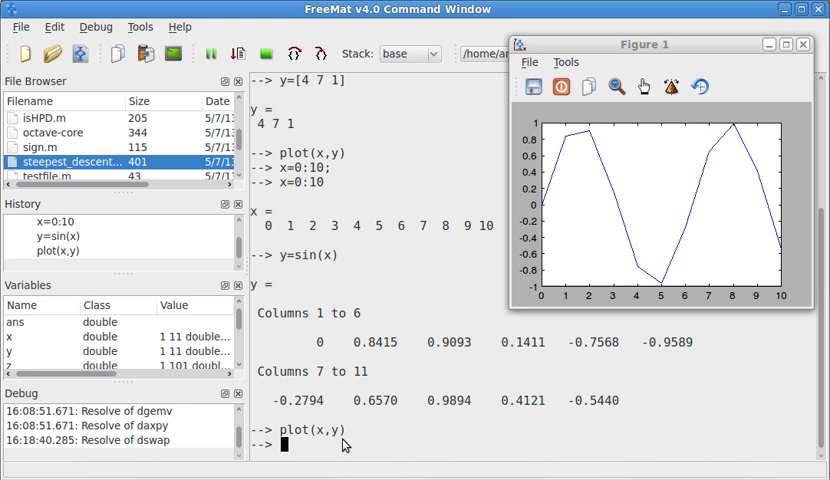
text(x=)
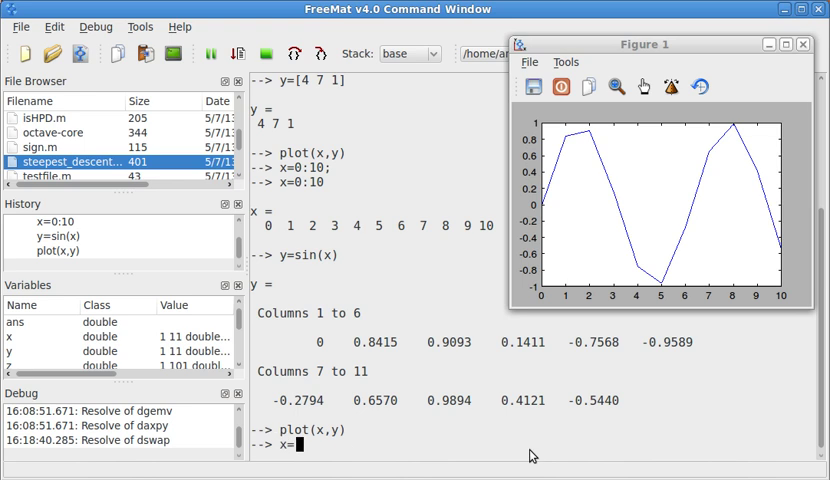
text(0:.1:)
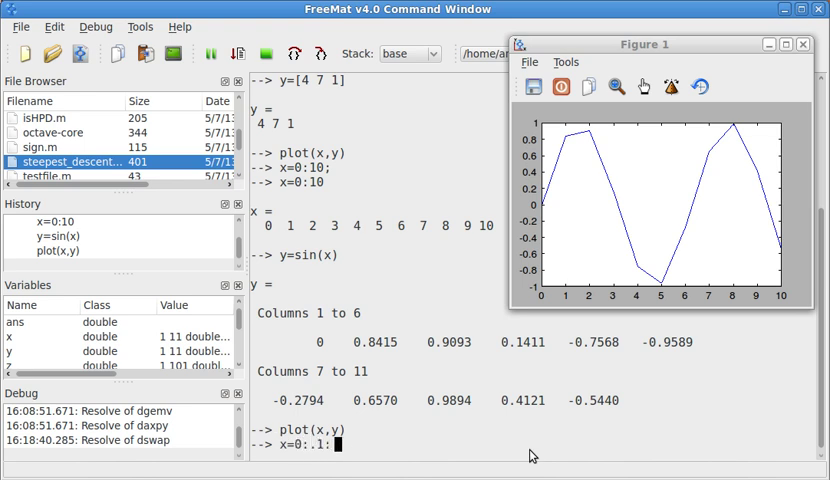
text(10;)
Set x=0:.1:10, recompute y=sin(x) and plot the smooth sine curve in Figure 1
key(Return)
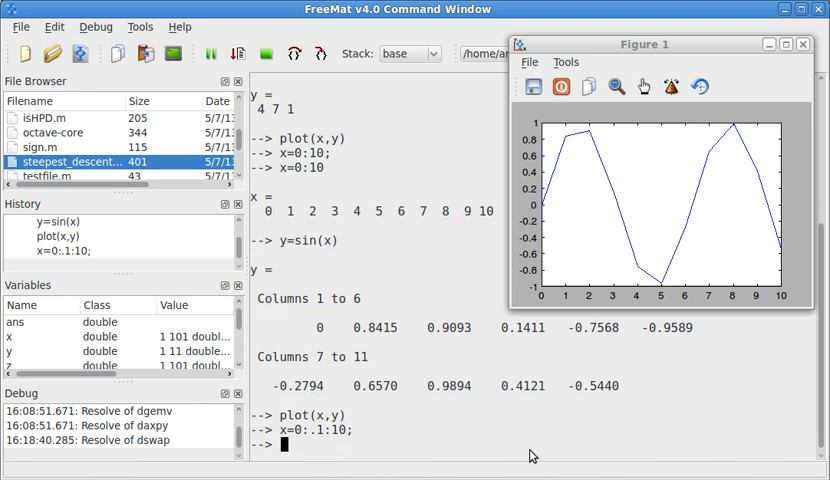
text(y=sin()
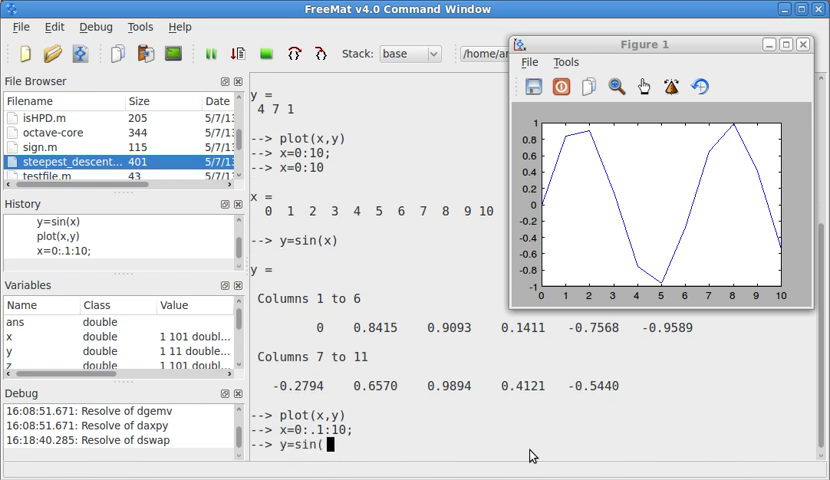
text(x);)
key(Return)
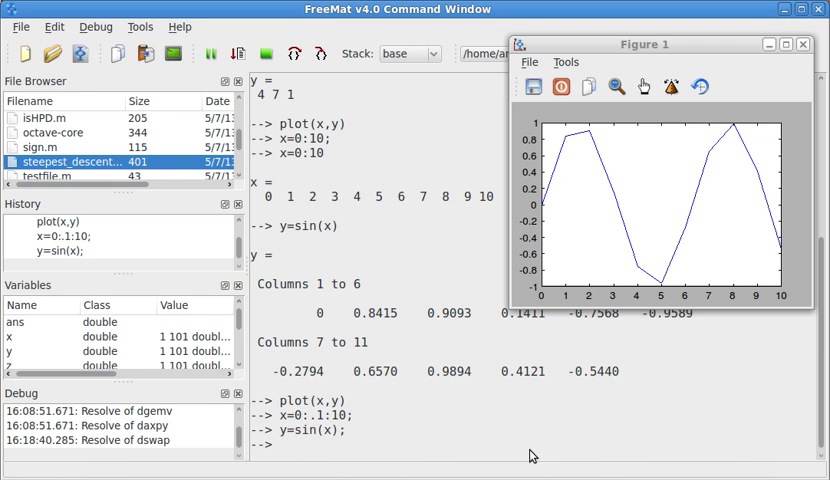
text(plot(x,y))
key(Return)
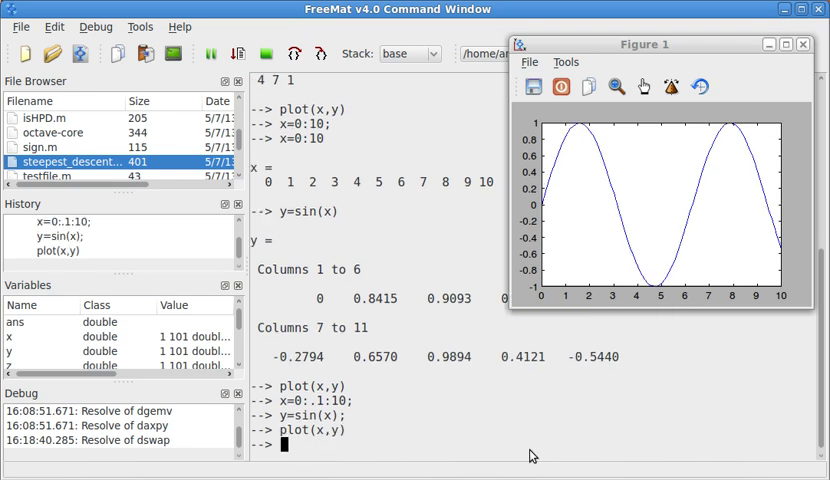
drag(512, 307, 320, 383)
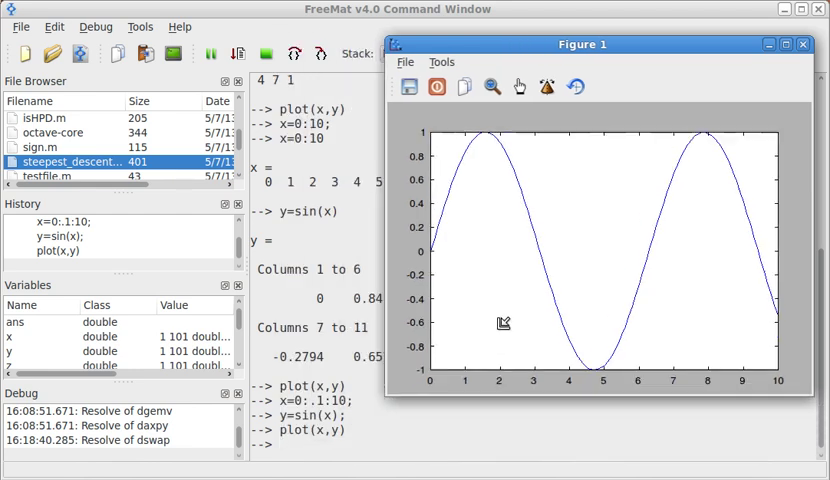
drag(288, 438, 450, 328)
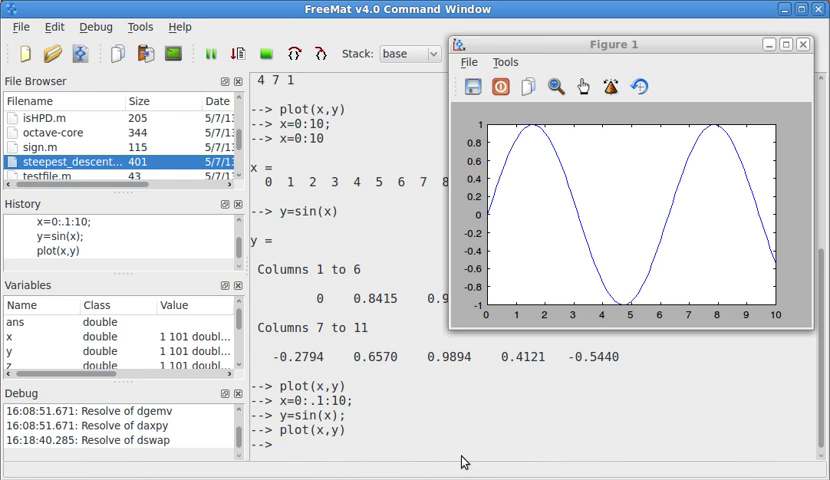
text(plot()
text(x,y,)
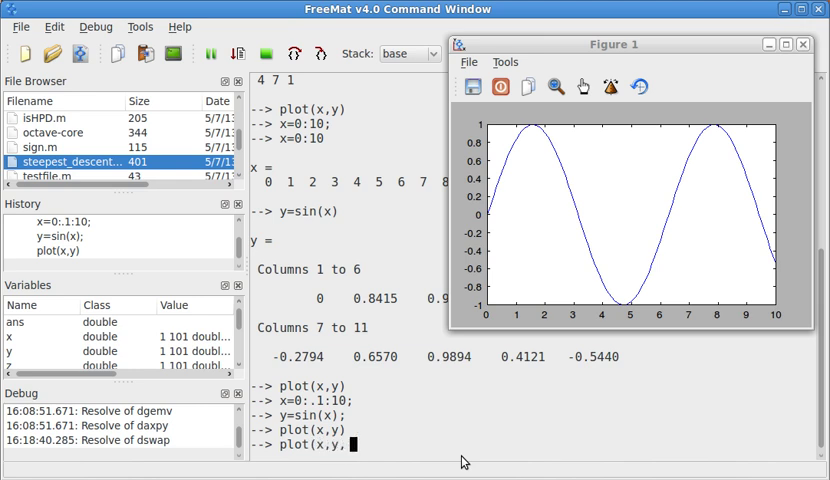
text('g'))
Redraw the sine curve in green with 'g', then in magenta with 'Color',[1 0 1]
key(Return)
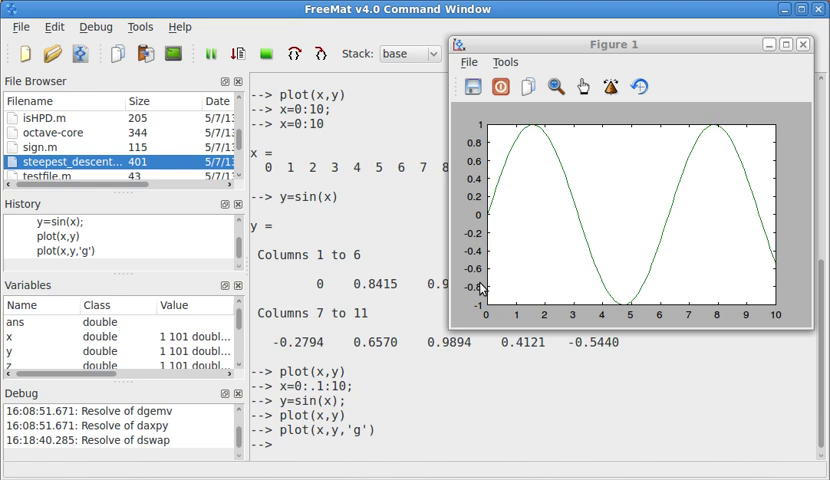
mouse_move(452, 326)
mouse_down()
mouse_move(298, 432)
mouse_move(305, 448)
mouse_up()
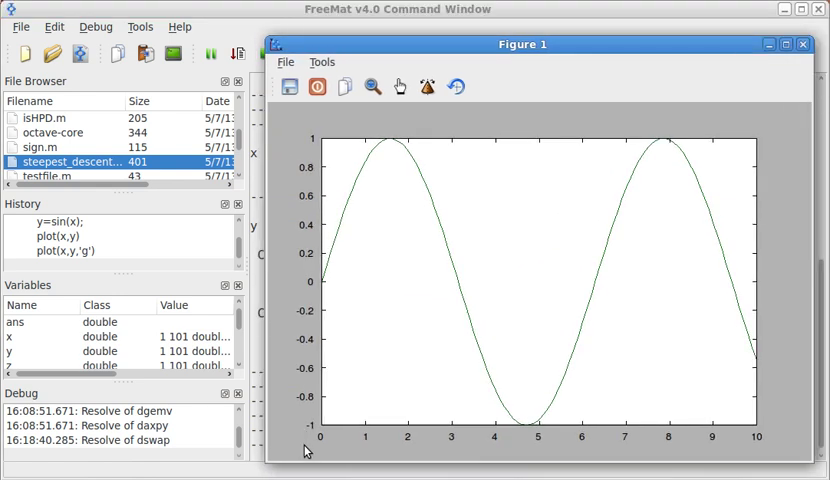
mouse_move(305, 450)
mouse_down()
mouse_move(472, 292)
mouse_move(488, 300)
mouse_up()
click(333, 442)
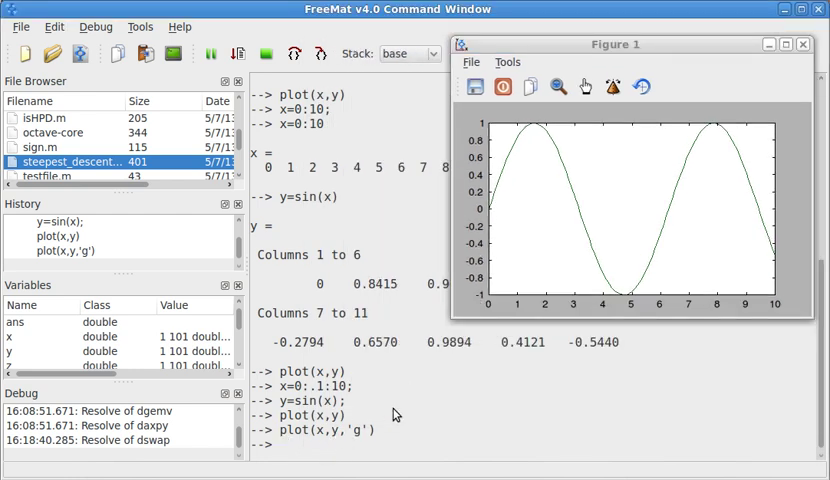
text(plot(x)
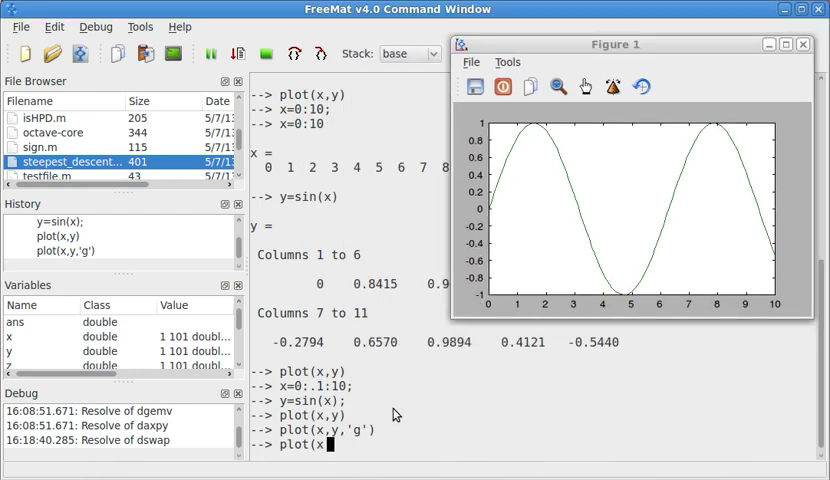
text(,y,')
text(Color', [)
text(1 0 1)
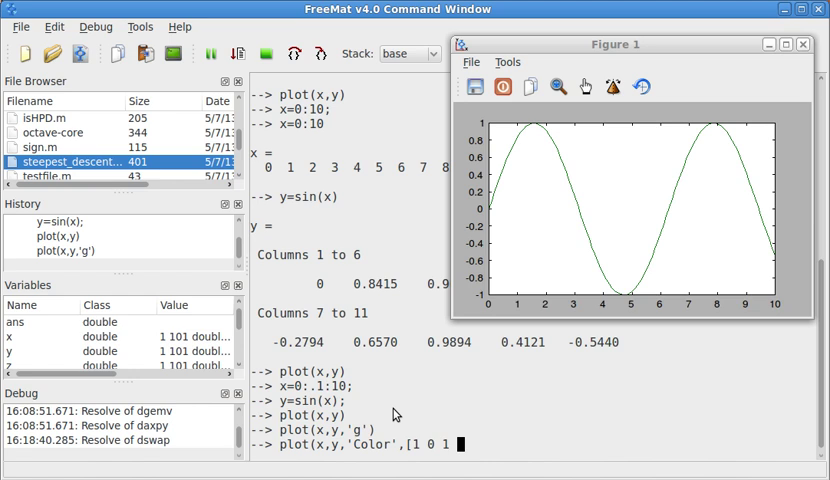
text(] ))
key(Return)
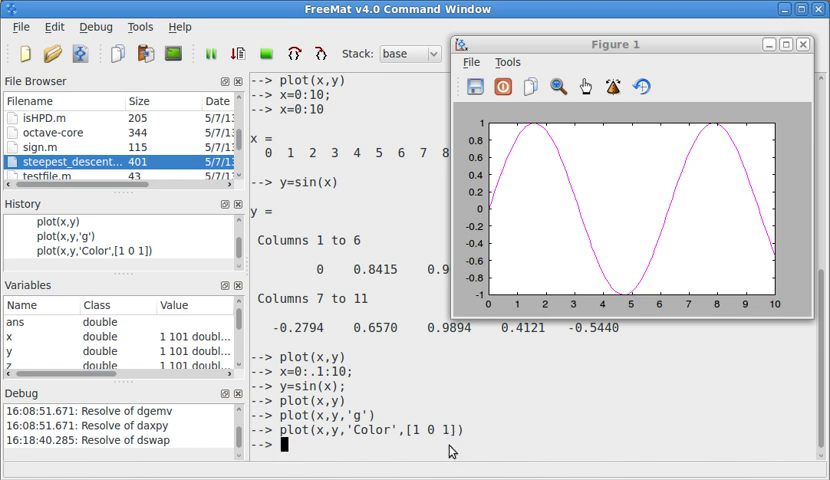
Edit the colour vector via history recall to draw the curve in white, then black
key(Up)
key(Left)
key(Left)
key(Left)
key(Left)
key(Left)
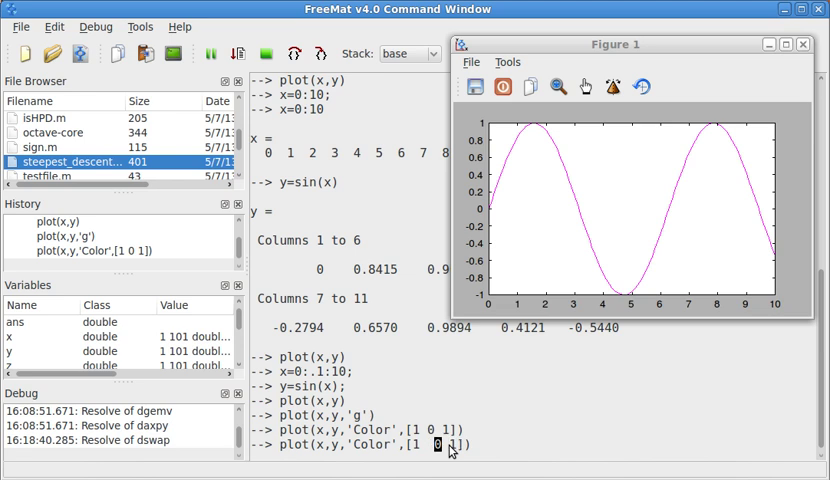
key(Delete)
text(1)
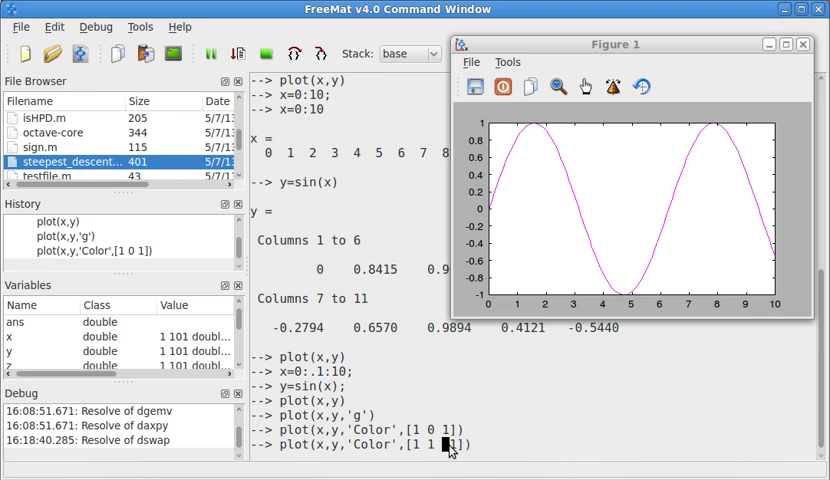
key(Return)
key(Up)
key(Left)
key(Left)
key(Left)
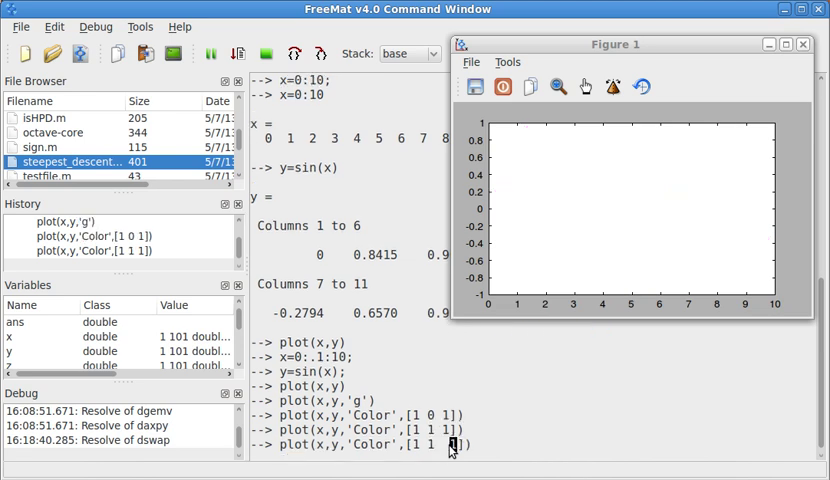
key(Left)
key(Left)
key(Left)
key(Left)
key(Delete)
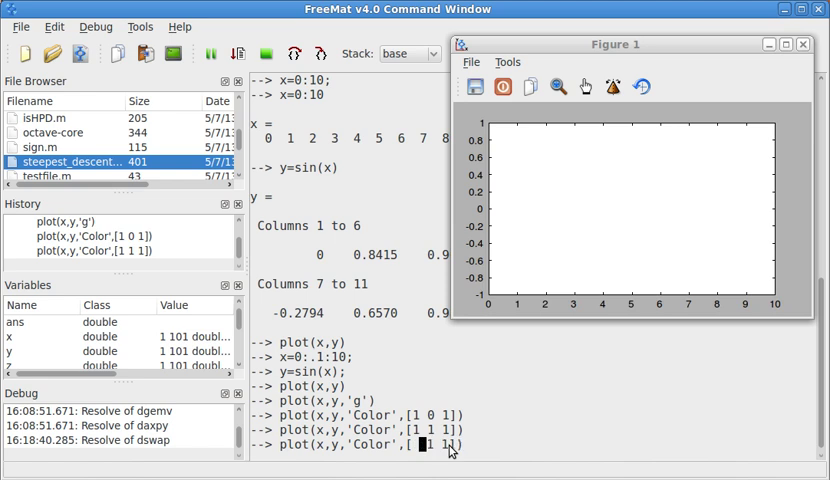
text(0)
key(Right)
key(Delete)
text(0)
key(Right)
key(Delete)
text(0)
key(Return)
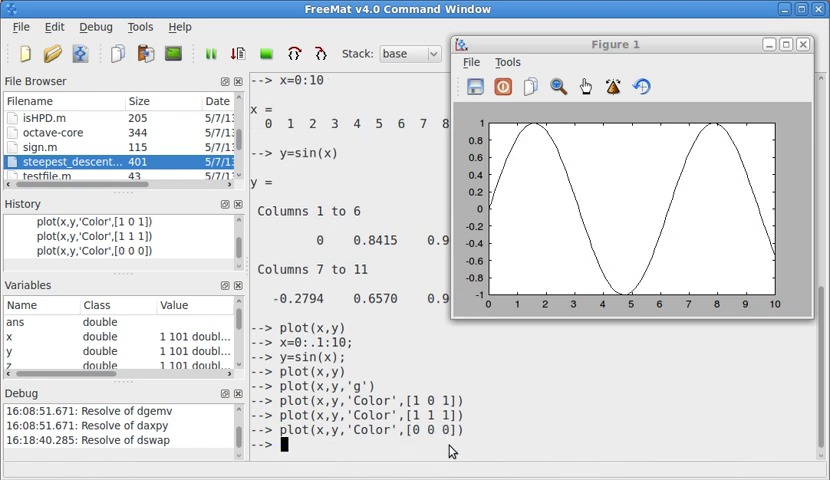
key(Up)
Edit the colour vector to [1 1 0] and redraw the curve in yellow
key(Left)
key(Left)
key(Left)
key(Left)
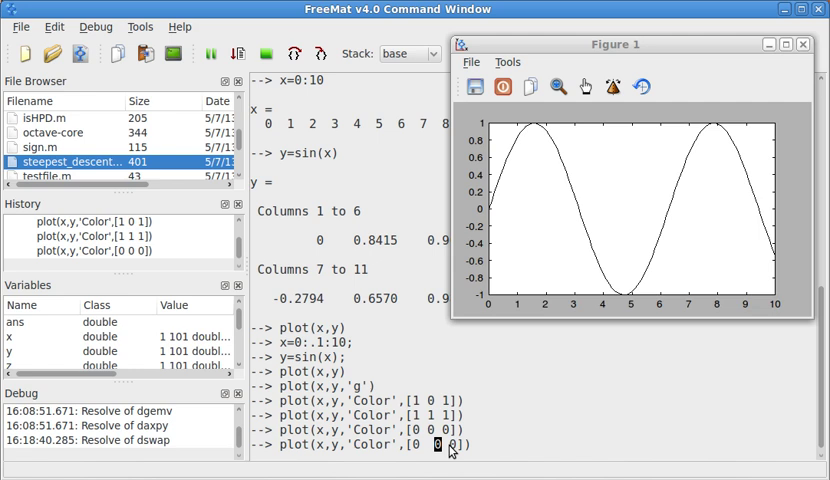
key(Delete)
text(1)
key(Left)
key(Left)
key(Left)
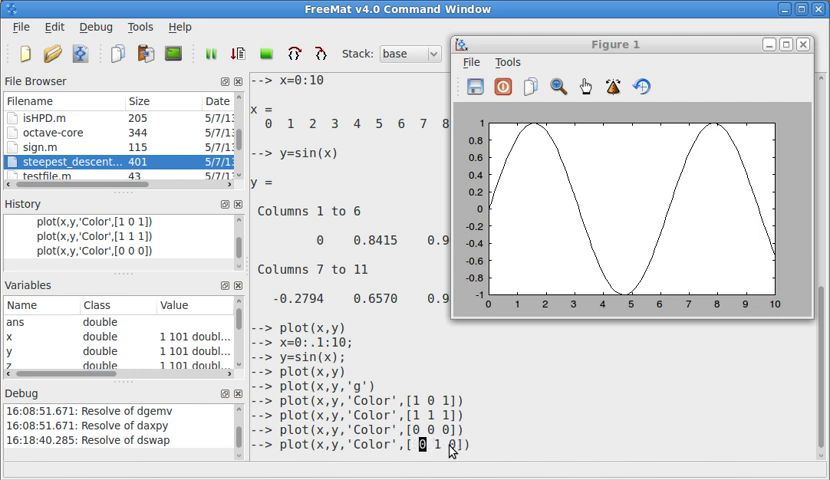
key(Delete)
key(BackSpace)
text(1)
key(Return)
key(Up)
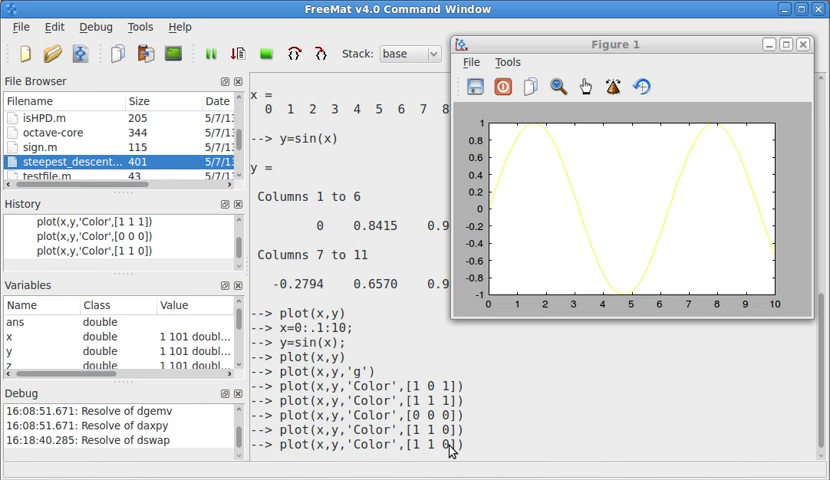
Redraw the green sine curve with 'LineWidth',2
key(Up)
key(Up)
key(Up)
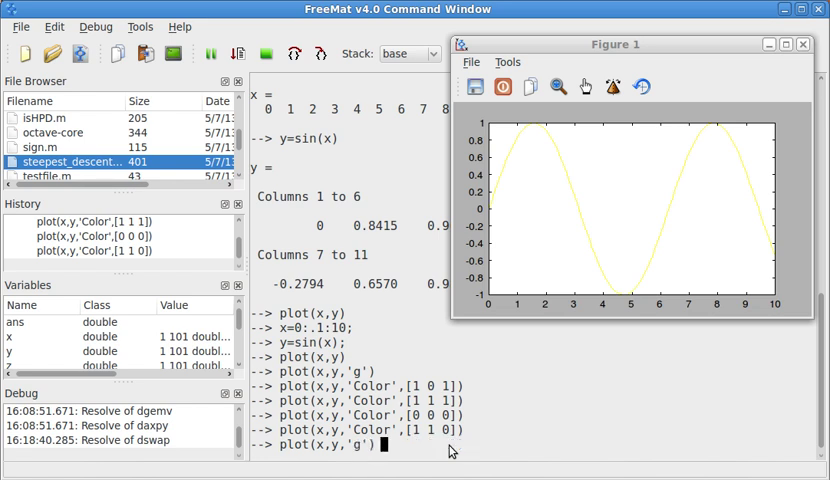
key(Return)
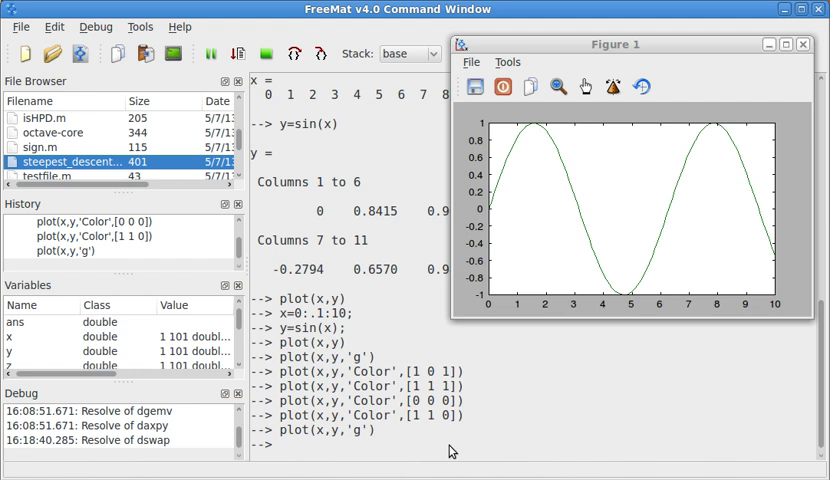
text(plot(x,y)
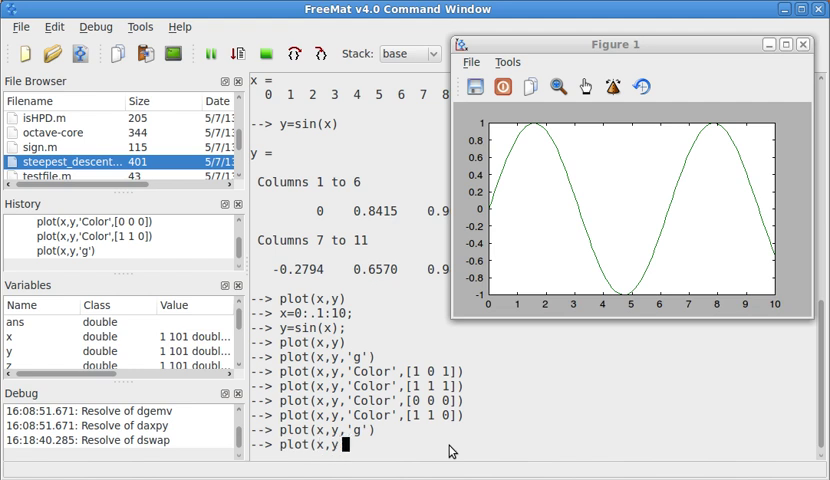
text(,'Color)
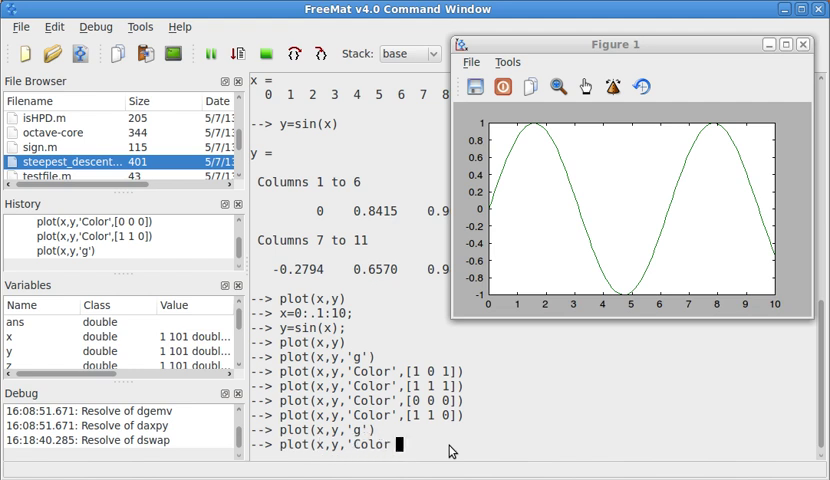
key(BackSpace)
key(BackSpace)
key(BackSpace)
key(BackSpace)
key(BackSpace)
text(g')
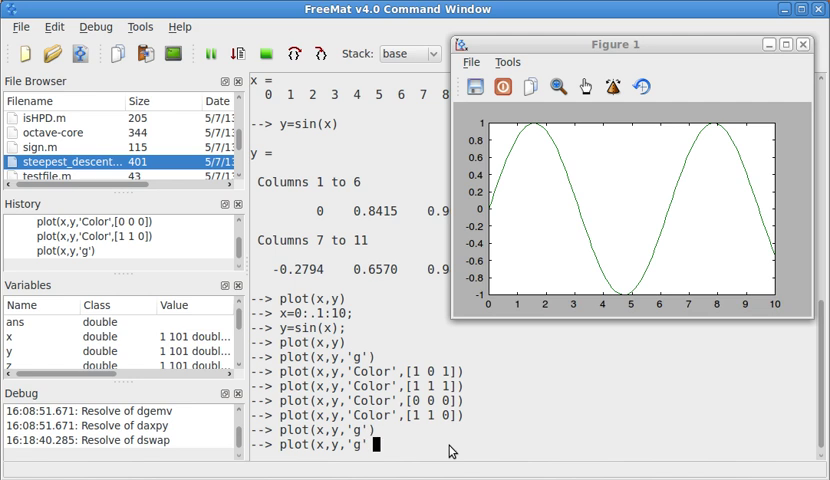
text(,L)
key(BackSpace)
text(')
text(LineWidth',)
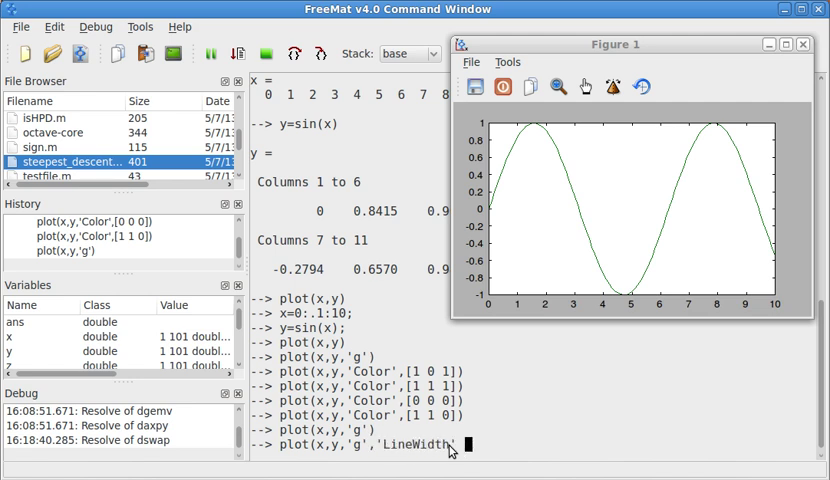
text(2))
key(Return)
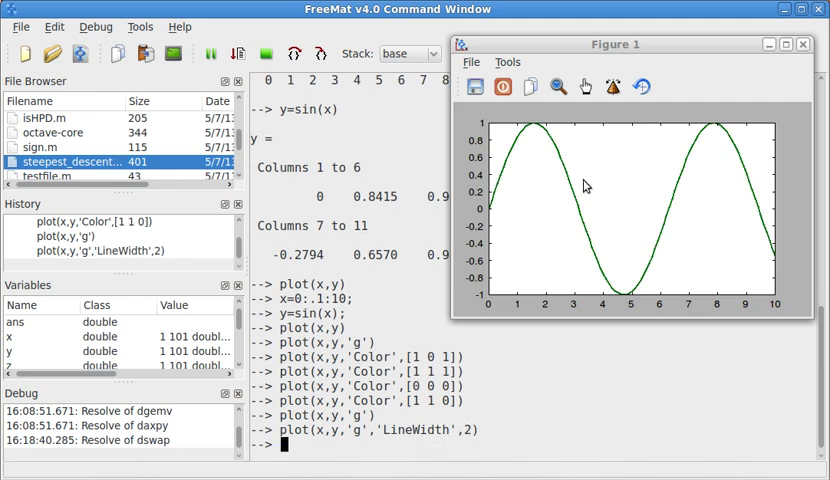
Recall the plot command and increase the line width to 3
key(Up)
key(BackSpace)
key(BackSpace)
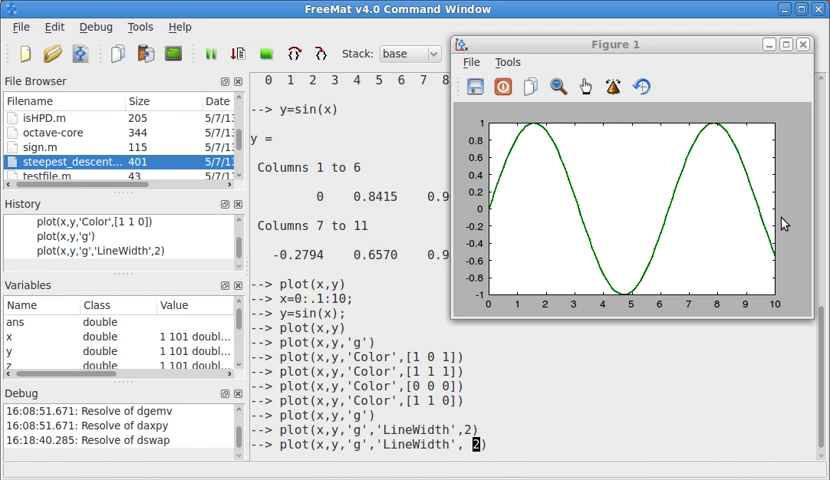
text(3))
key(Return)
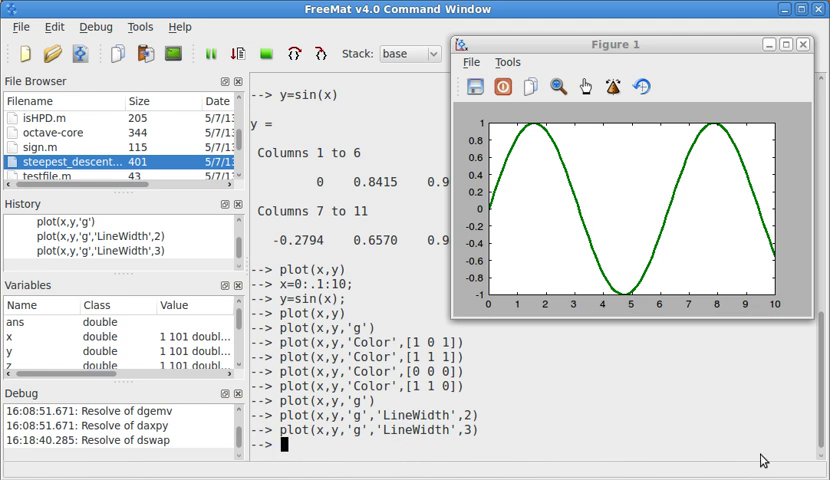
text(title)
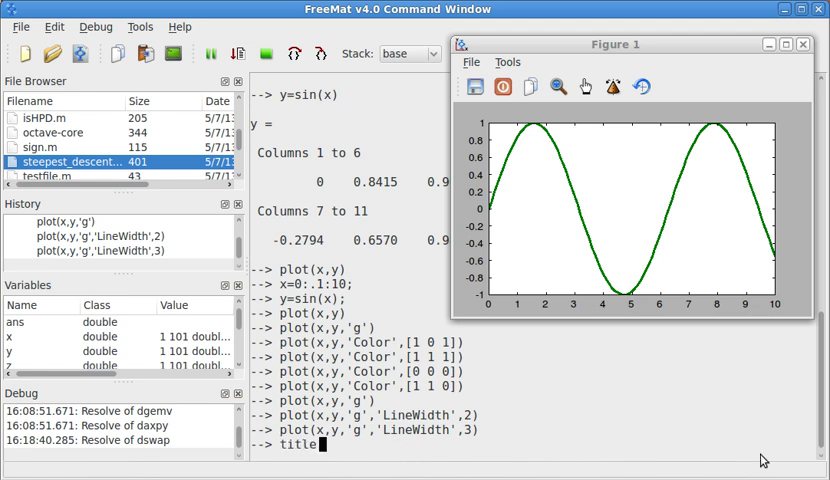
text((')
text(Sine Wave')
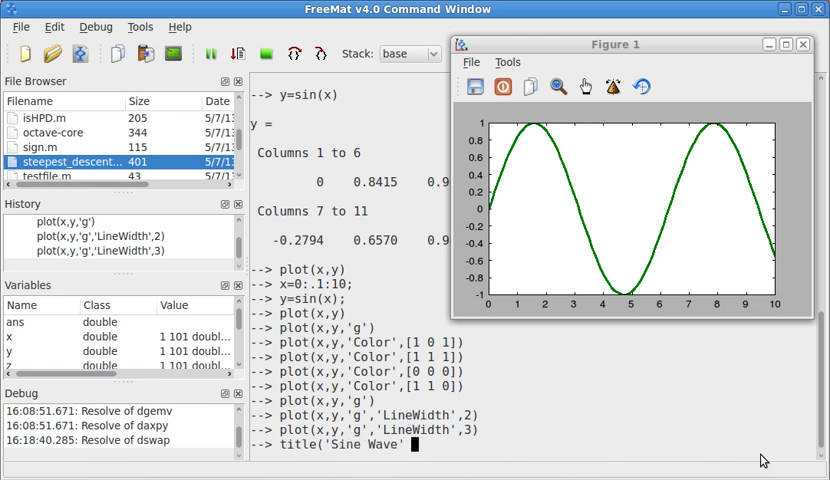
text())
Add title 'Sine Wave', xlabel 'x-axis' and ylabel 'y-axis' to the plot and check it enlarged
key(Return)
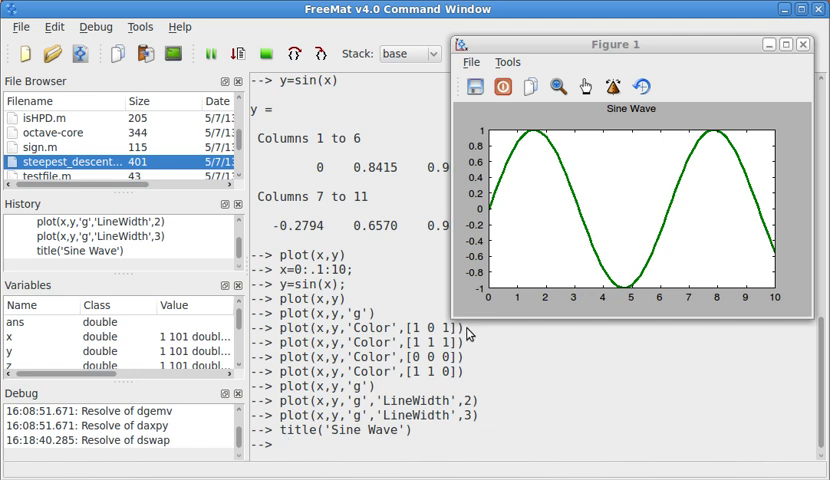
text(xlab)
text(el(')
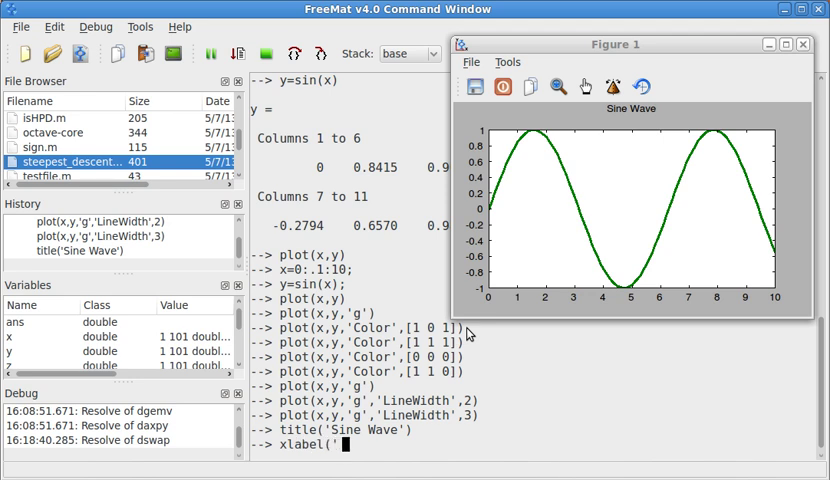
text(x-a)
text(xis'))
key(Return)
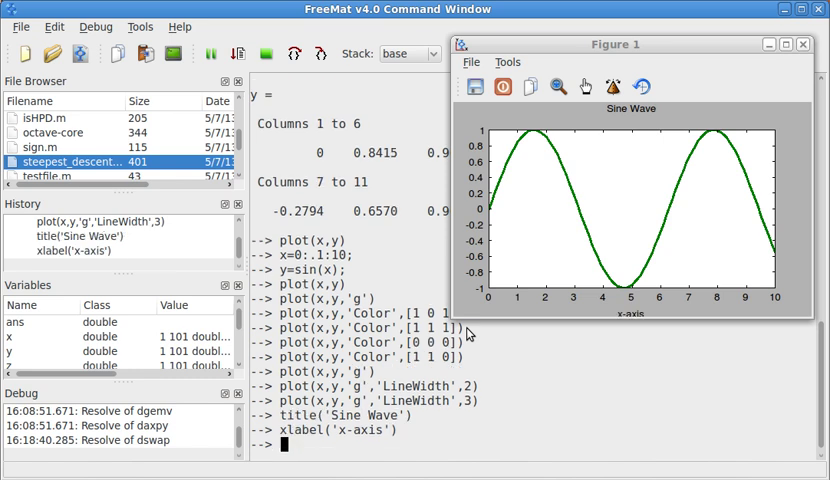
text(ylbv)
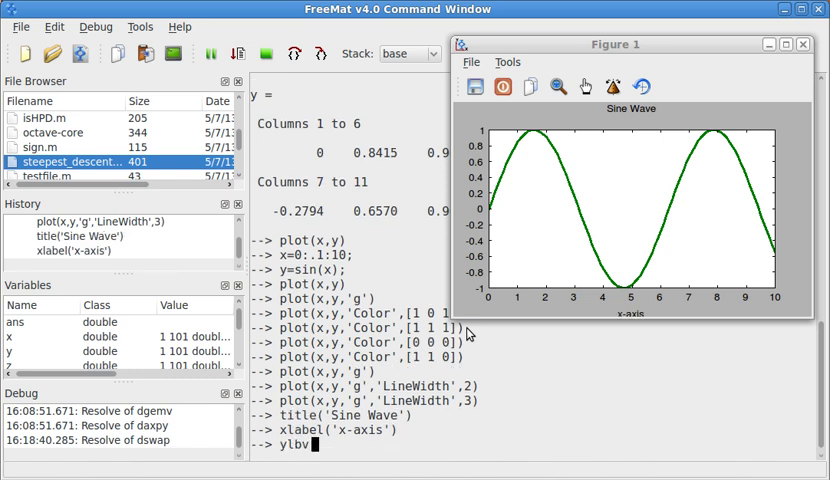
key(BackSpace)
key(BackSpace)
text(abel)
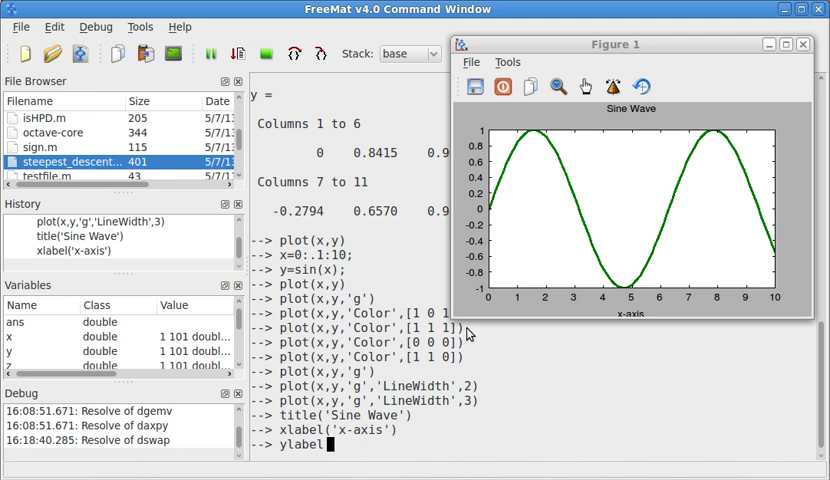
text(('y-ax)
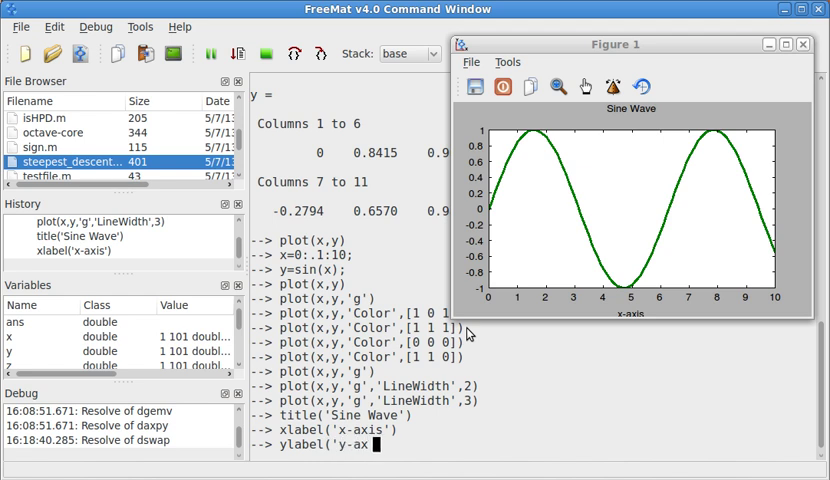
text(is'))
key(Return)
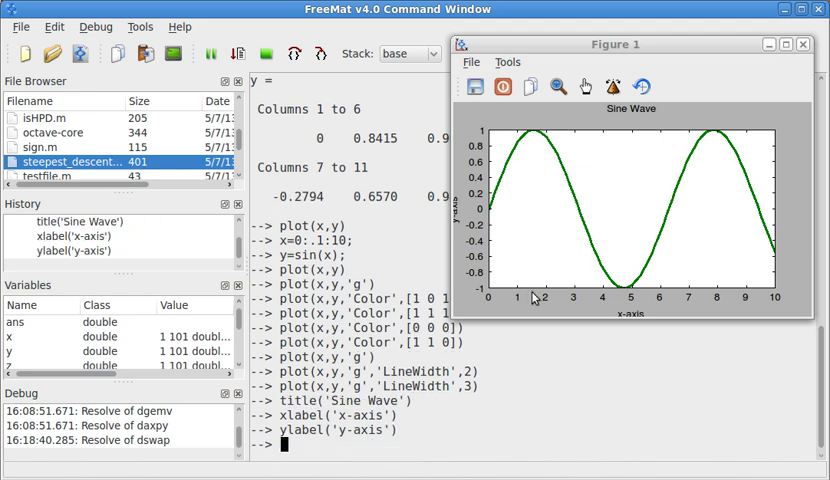
mouse_move(458, 318)
mouse_down()
mouse_move(291, 403)
mouse_move(265, 440)
mouse_up()
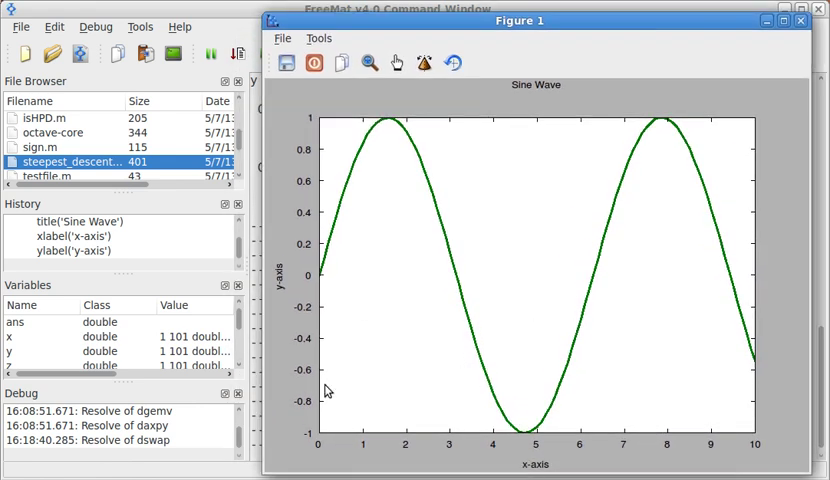
mouse_move(383, 420)
mouse_down()
mouse_move(516, 291)
mouse_move(583, 249)
mouse_up()
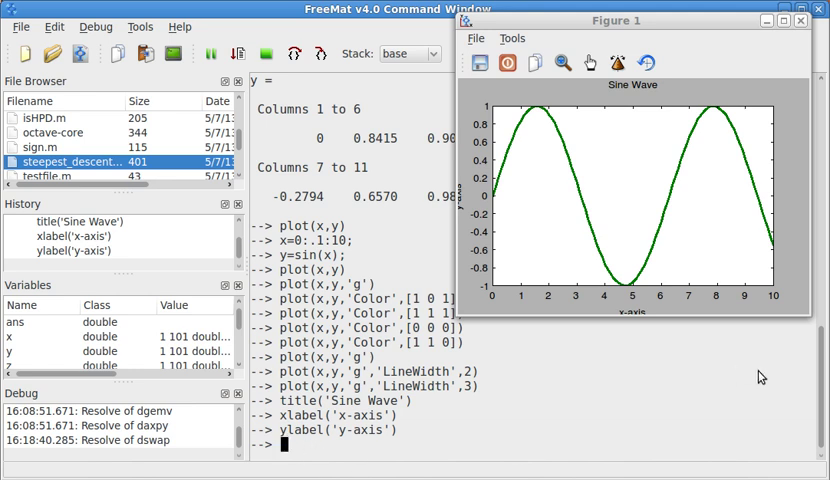
text(te)
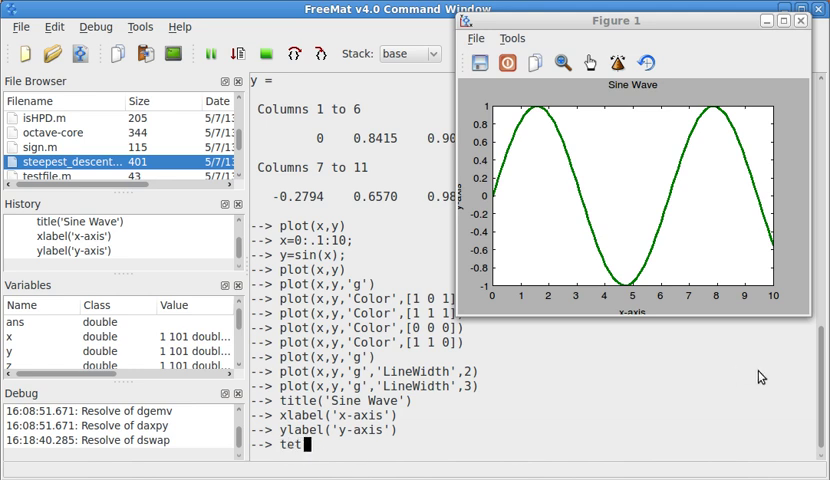
text(xt()
text(4,sin()
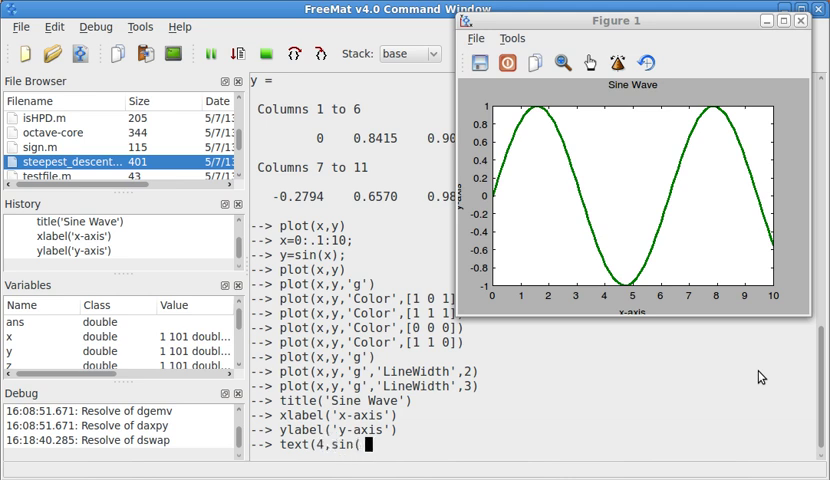
text(4))
text(,)
text('T)
text(ext'))
Place a 'Text' annotation at (4, sin(4)) with text(4,sin(4),'Text') and check it
key(Return)
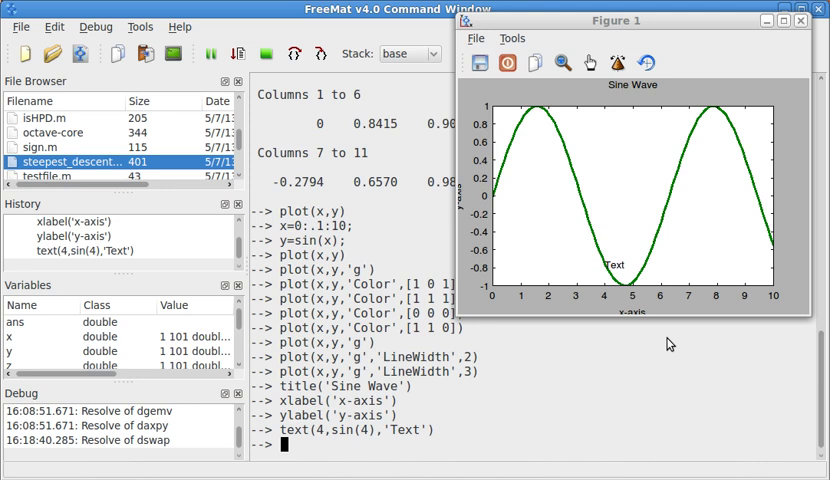
drag(460, 315, 238, 448)
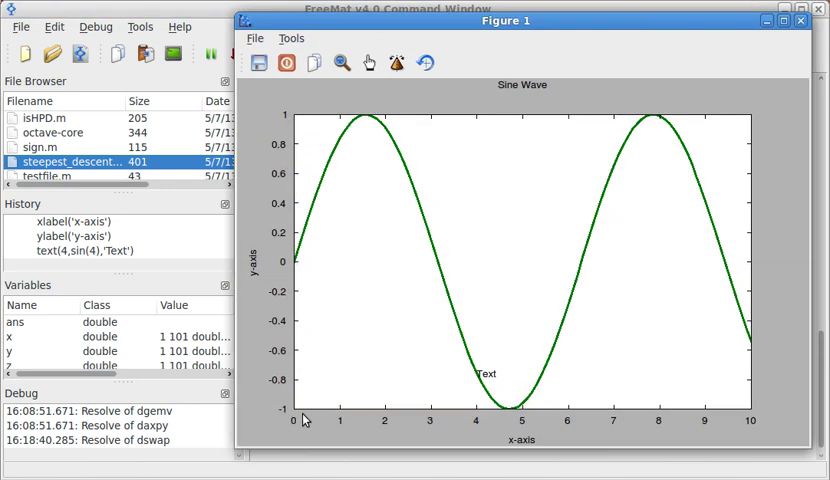
mouse_move(305, 420)
mouse_down()
mouse_move(326, 428)
mouse_move(477, 318)
mouse_up()
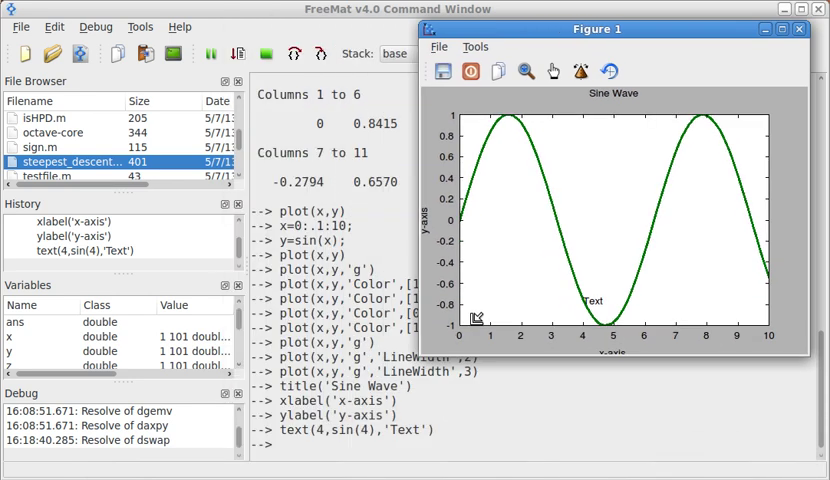
click(396, 443)
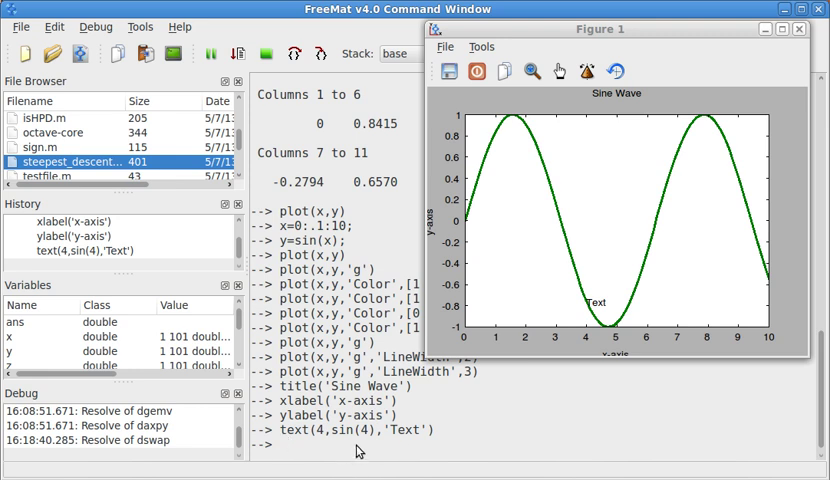
text(figure)
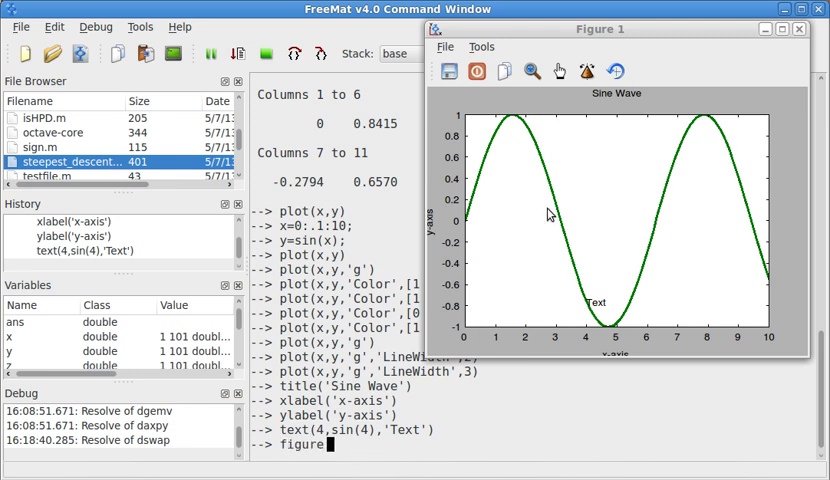
Run figure to open empty Figure 2, keep Figure 1 on top and move Figure 2 over it
key(Return)
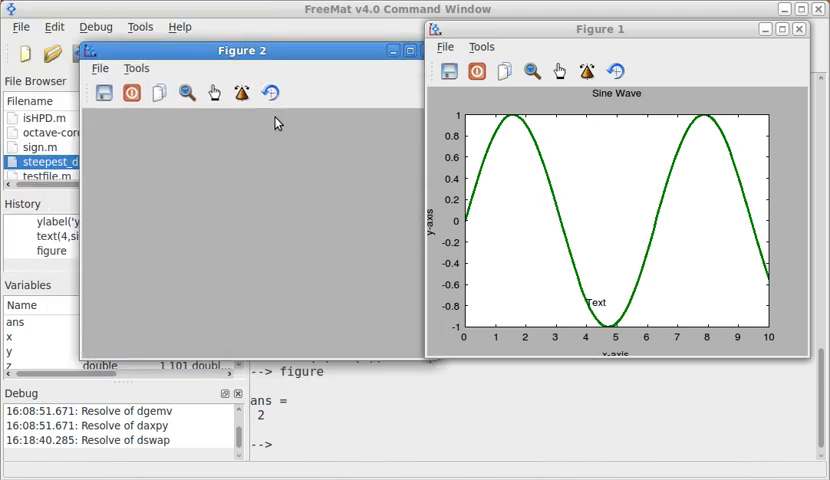
right_click(547, 30)
click(594, 124)
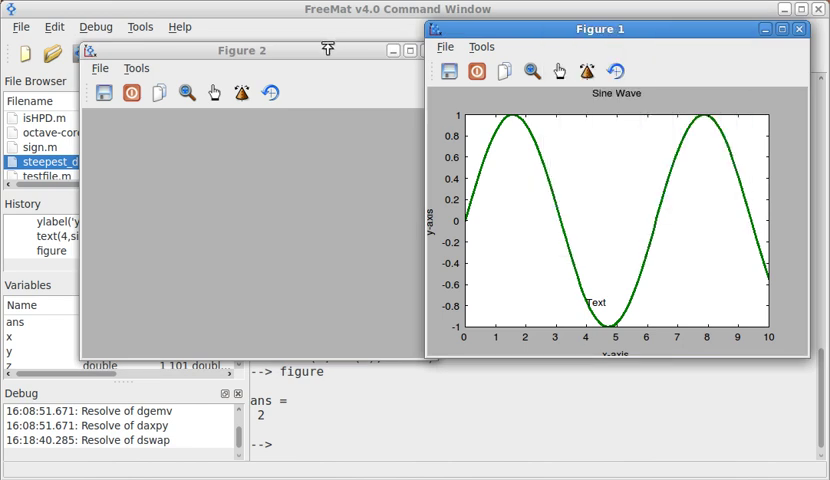
drag(327, 48, 693, 57)
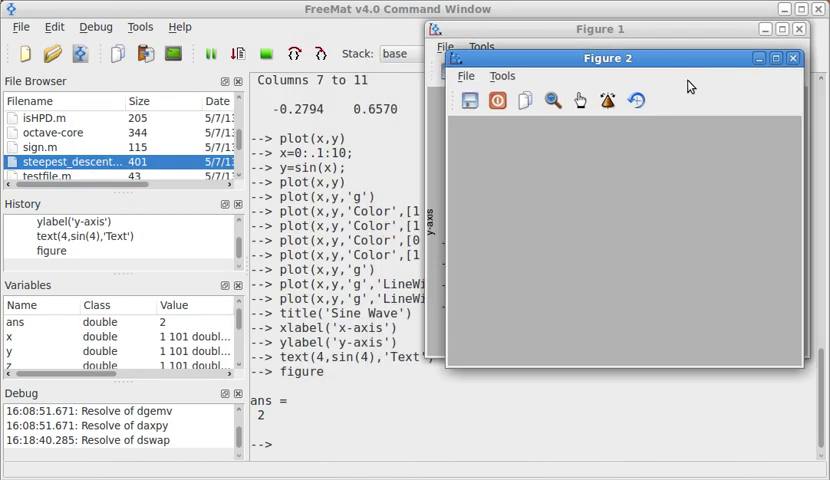
Nudge Figure 2 up to the top edge and return focus to the console
right_click(690, 60)
click(752, 157)
drag(586, 60, 600, 28)
click(310, 441)
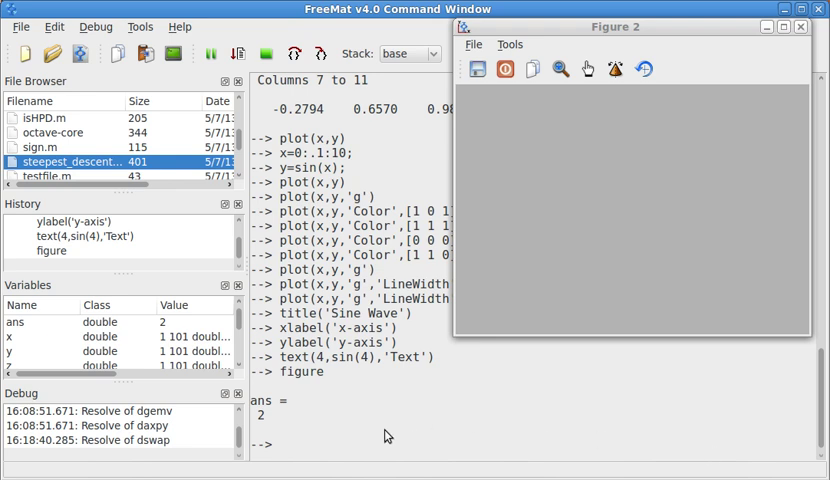
text(z=)
text(cos)
Define z=cos(x) and plot it in Figure 2 with 'LineWidth',2
key(BackSpace)
key(BackSpace)
text(os)
text((x);)
key(Return)
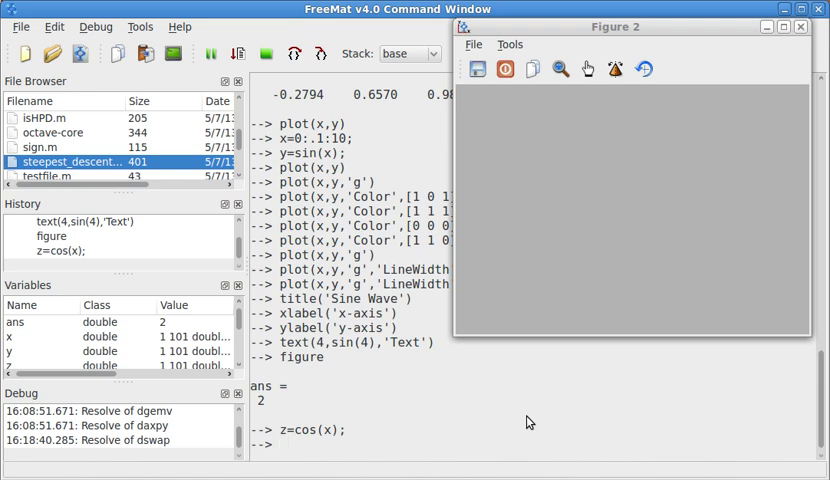
text(plot(x,z)
text(,'Li)
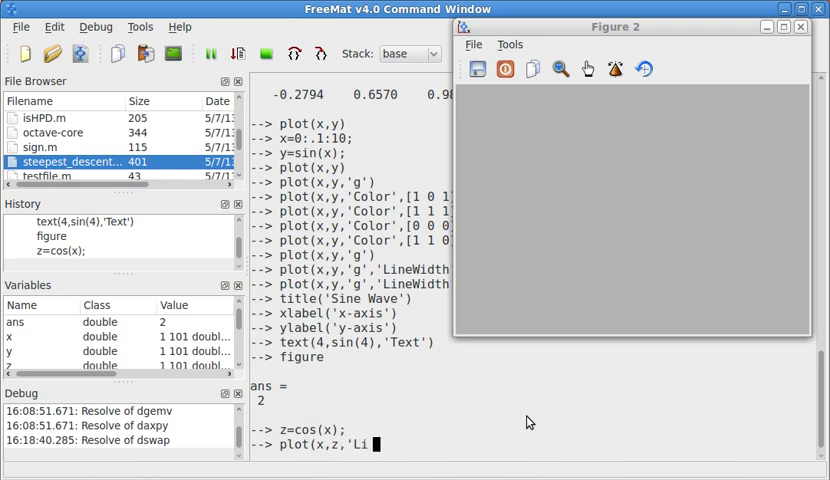
text(neWidth',)
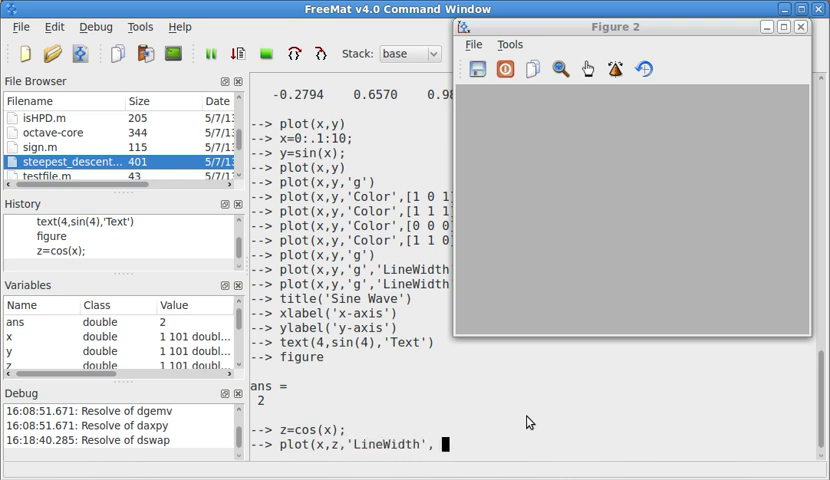
text(2))
key(Return)
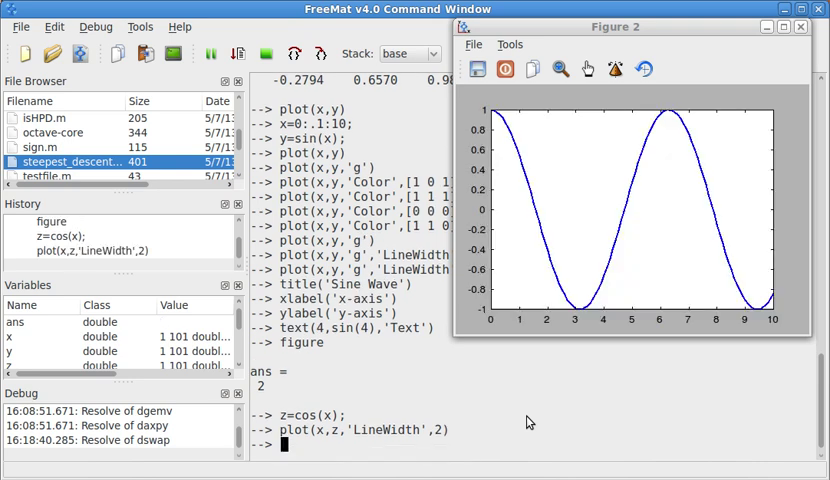
Plot the sine curve at width 2 via history recall, then replot the cosine curve
key(Up)
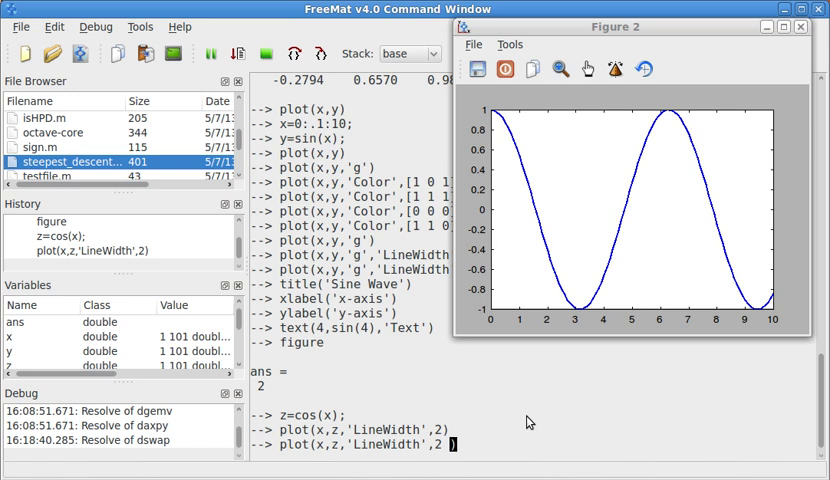
key(Left)
key(Left)
key(Left)
key(BackSpace)
text(y)
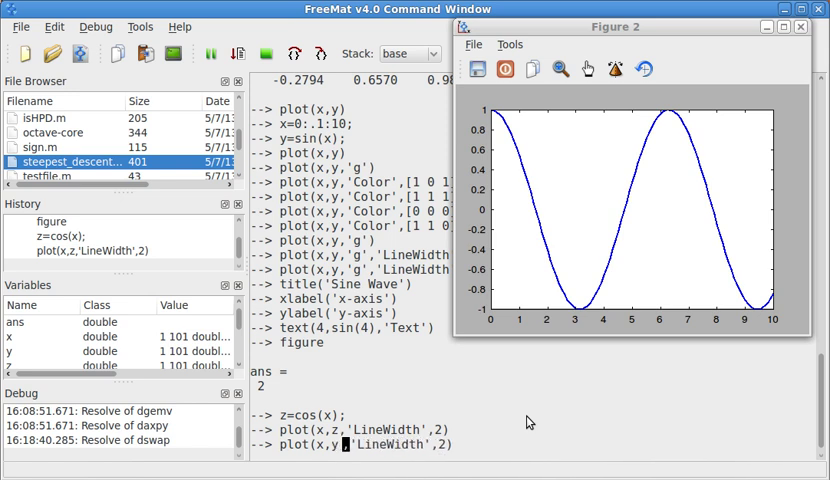
key(Return)
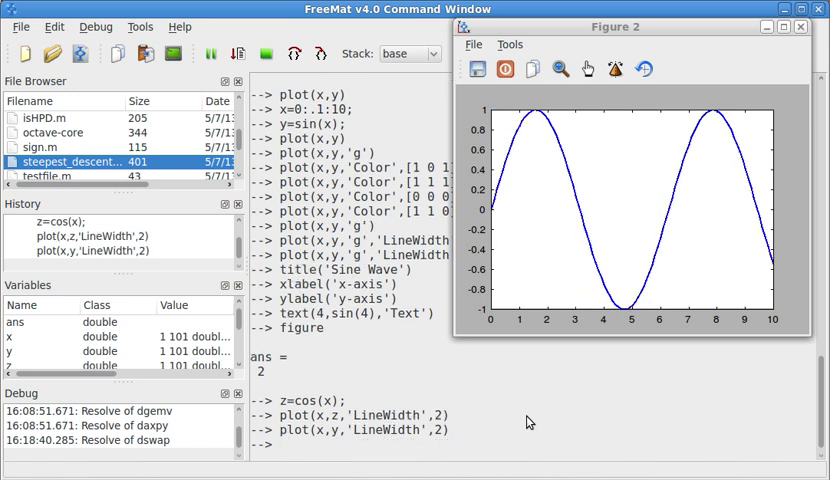
key(Up)
key(Up)
key(Return)
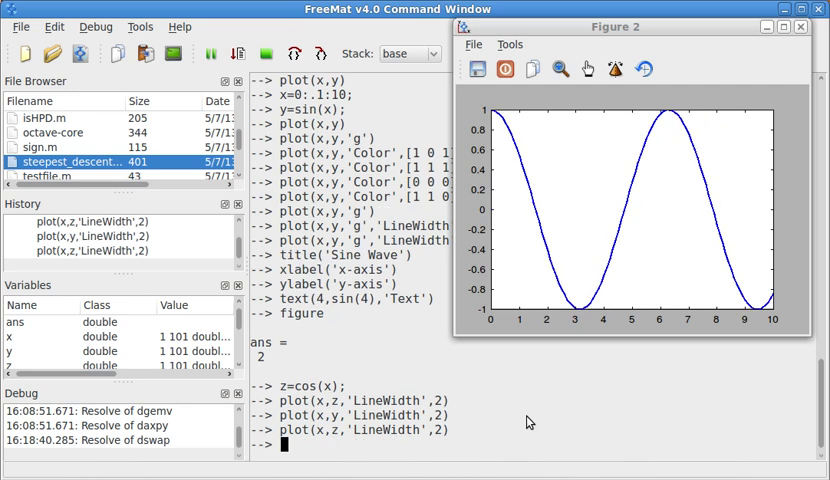
text(hold on)
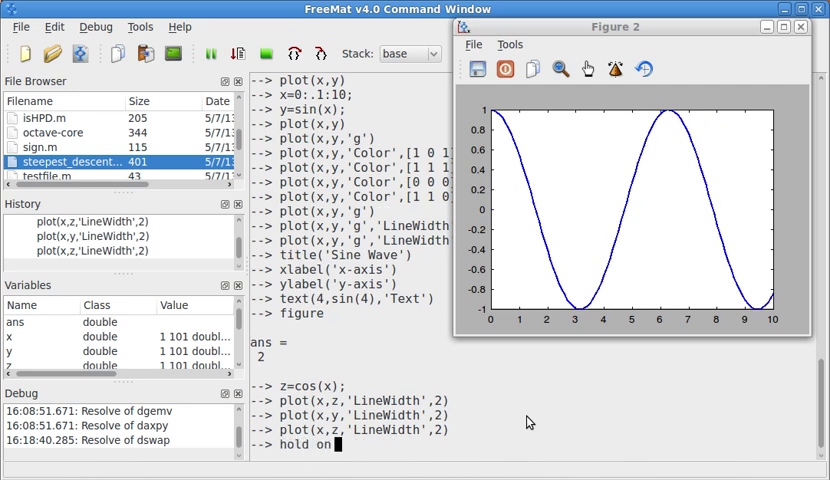
Run hold on and re-issue plot(x,y,'LineWidth',2) to overlay the thick sine curve on the cosine
key(Return)
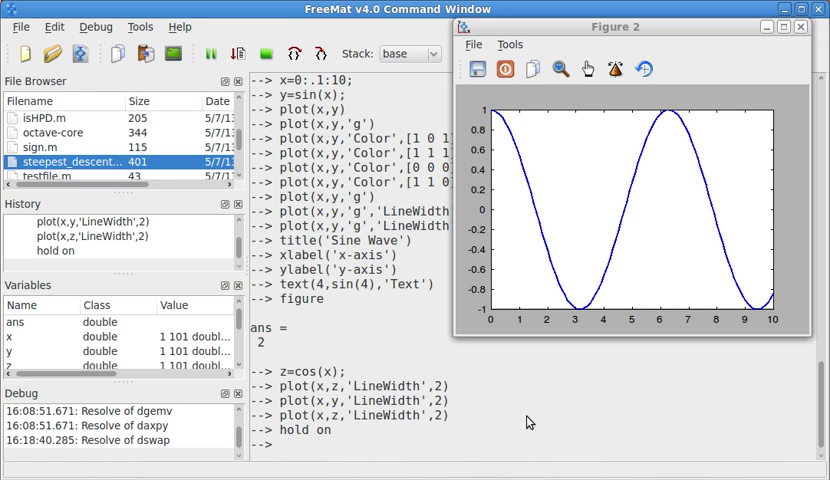
key(Up)
key(Up)
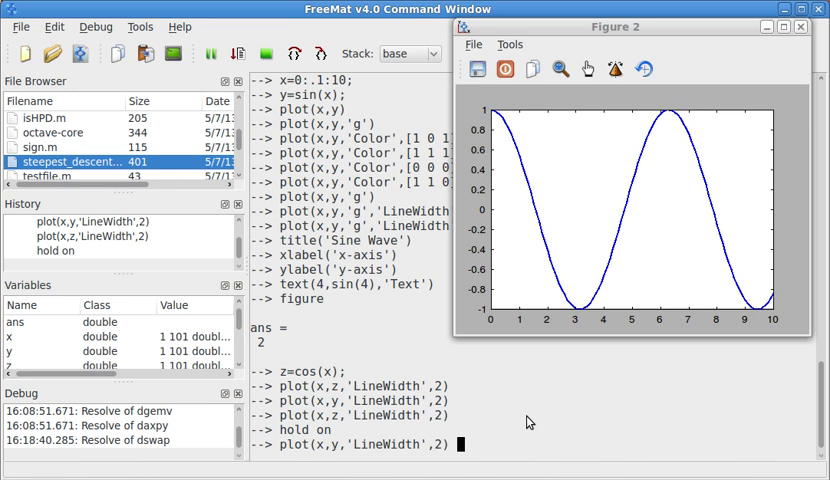
key(Return)
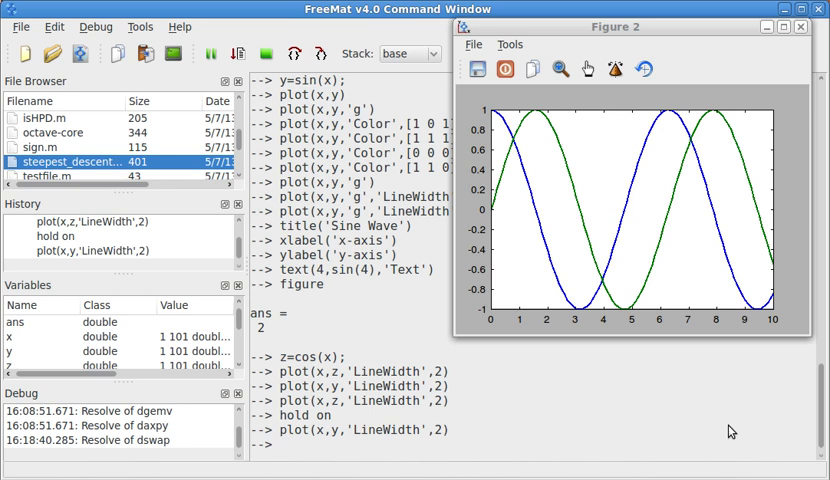
text(legend()
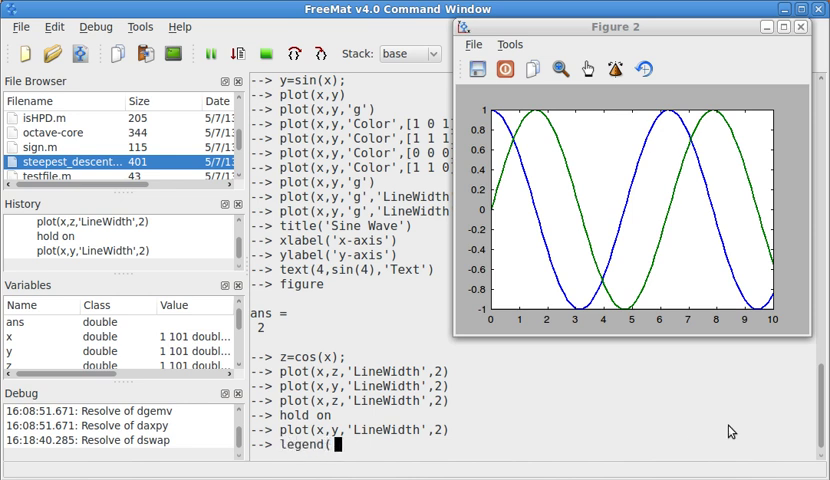
text('cone)
Add the legend legend('cosine','sine') labelling the two curves in Figure 2
key(BackSpace)
key(BackSpace)
text(s)
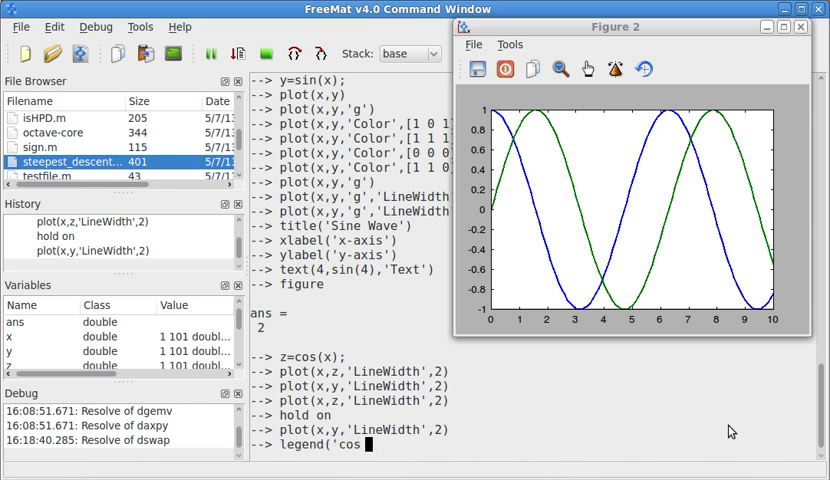
text(one','s)
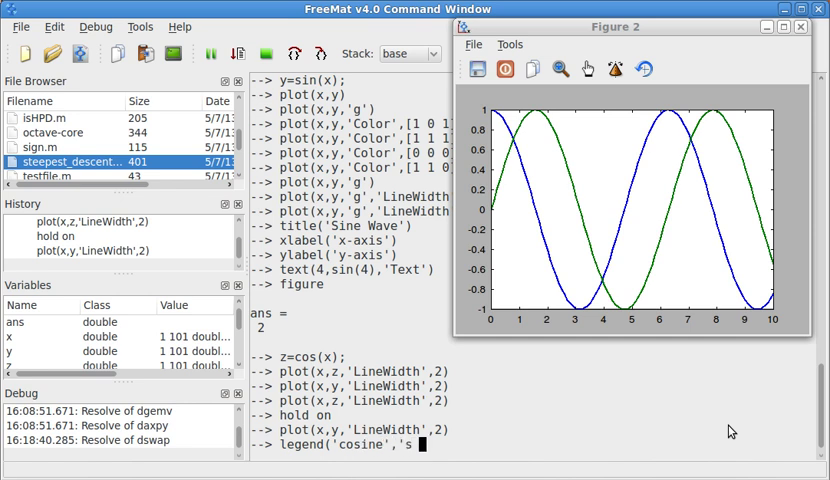
text(ine'))
key(Return)
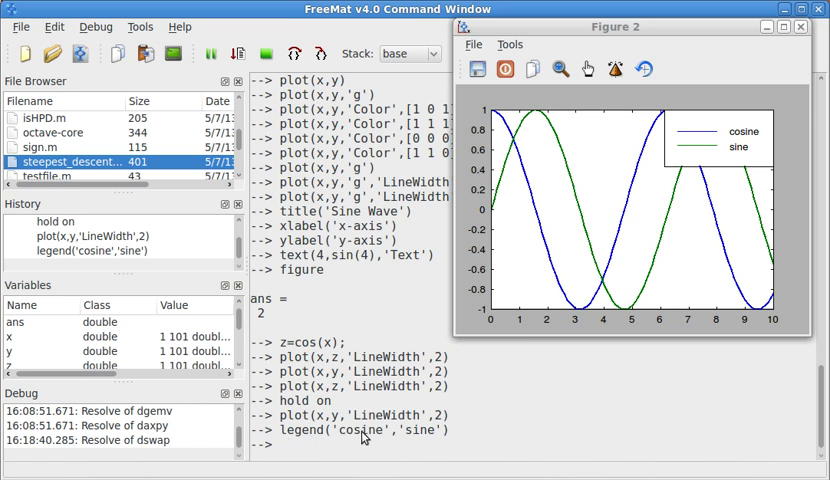
Enlarge and reposition the Figure 2 window, then return focus to the command prompt
drag(455, 333, 306, 388)
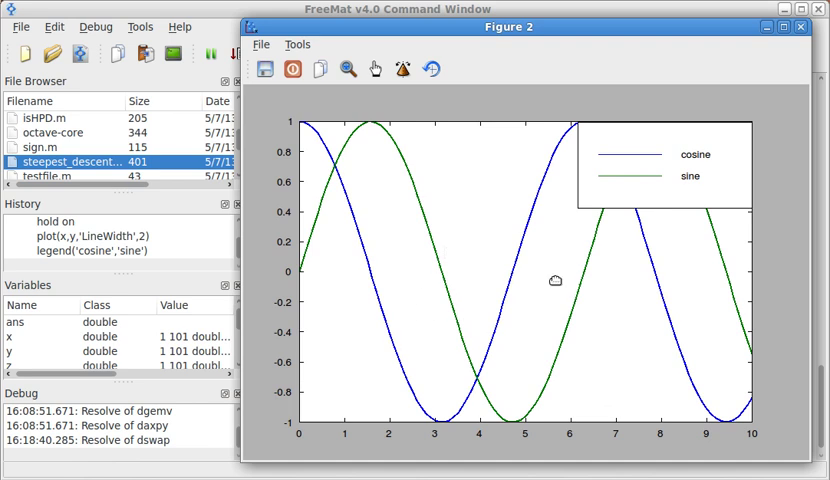
mouse_move(554, 282)
alt+mouse_down()
mouse_move(421, 286)
mouse_move(411, 276)
alt+mouse_up()
drag(664, 345, 695, 350)
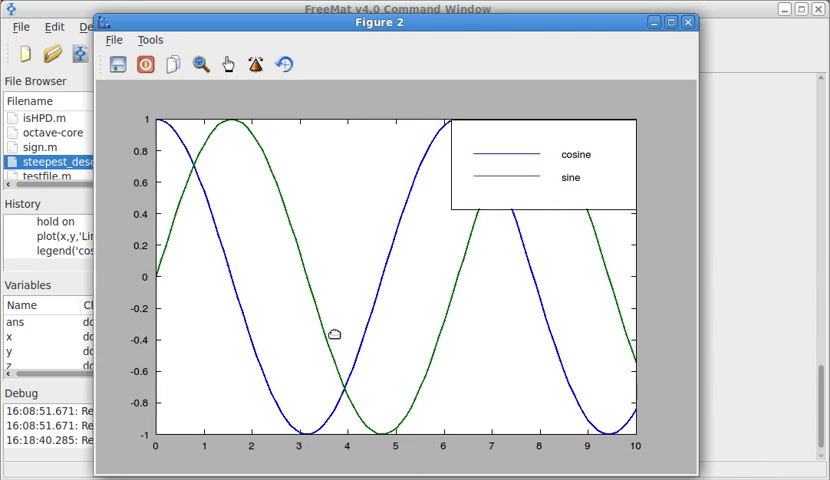
mouse_move(339, 326)
alt+mouse_down()
mouse_move(362, 330)
mouse_move(305, 372)
mouse_move(340, 340)
mouse_move(434, 338)
mouse_move(460, 280)
alt+mouse_up()
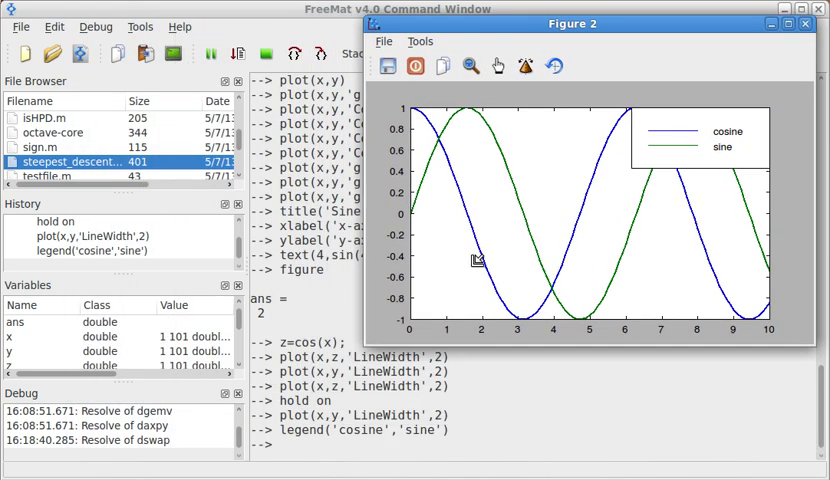
click(357, 447)
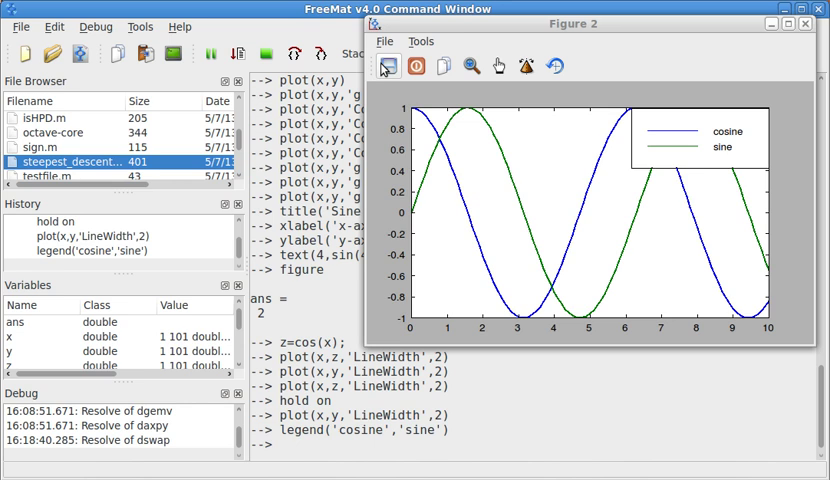
click(388, 66)
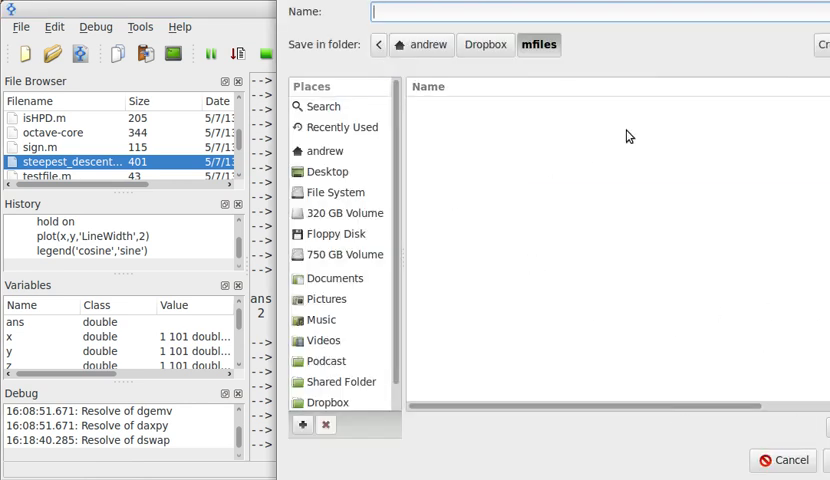
drag(755, 305, 677, 182)
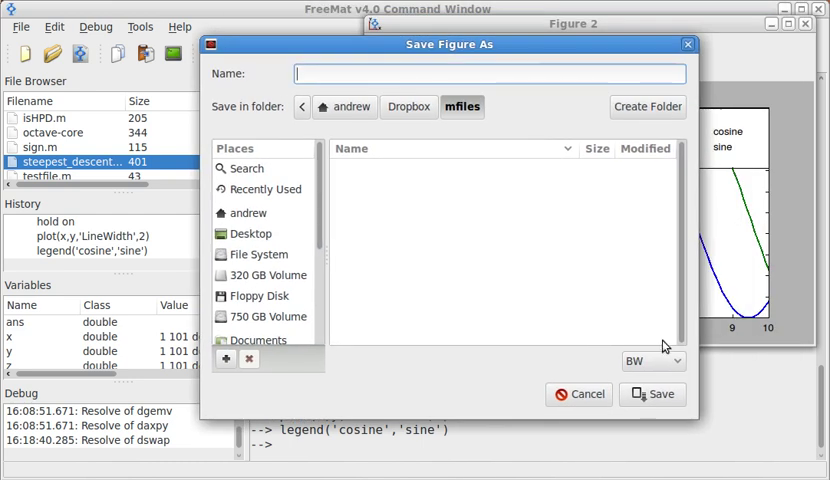
click(725, 298)
scroll(656, 400, down, 3)
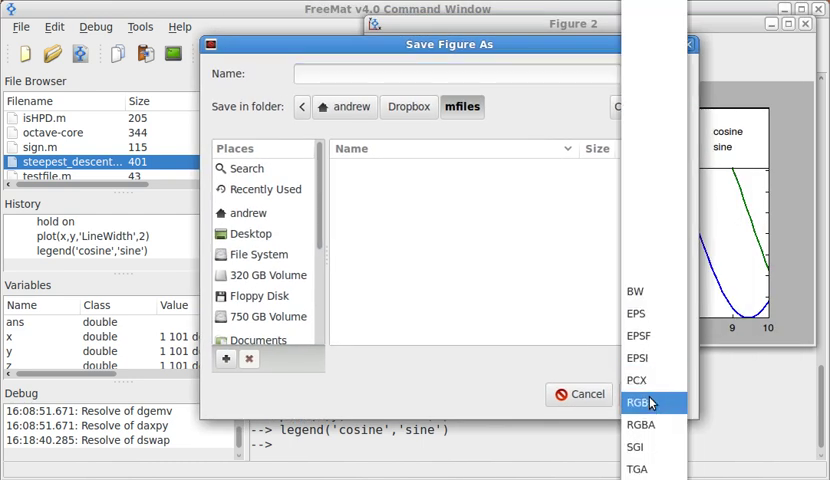
click(521, 333)
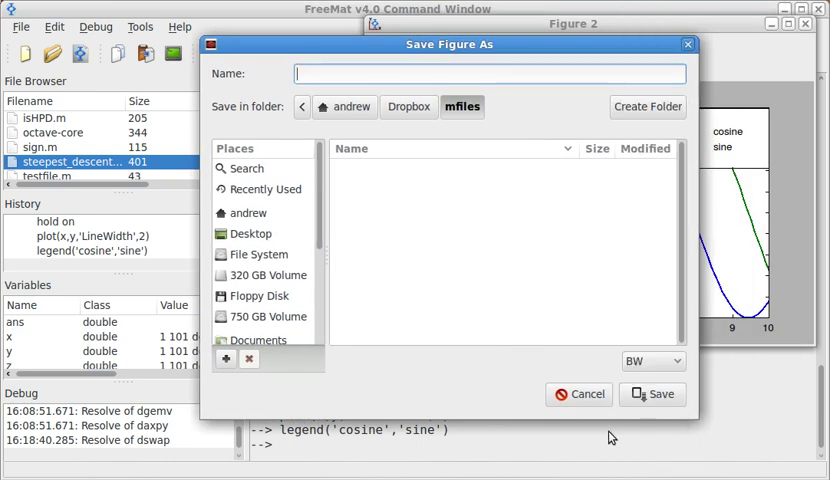
click(580, 393)
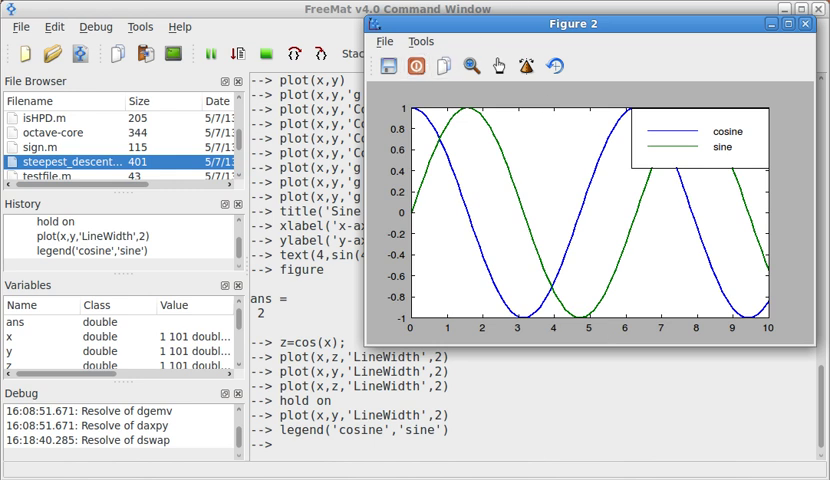
Switch to the Octave terminal session and move it fully onto the screen
key(alt+Tab)
drag(537, 41, 800, 80)
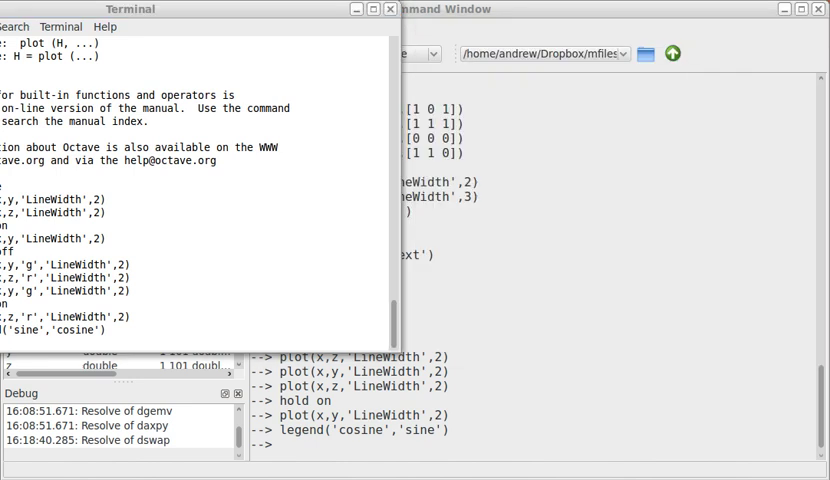
drag(157, 12, 253, 26)
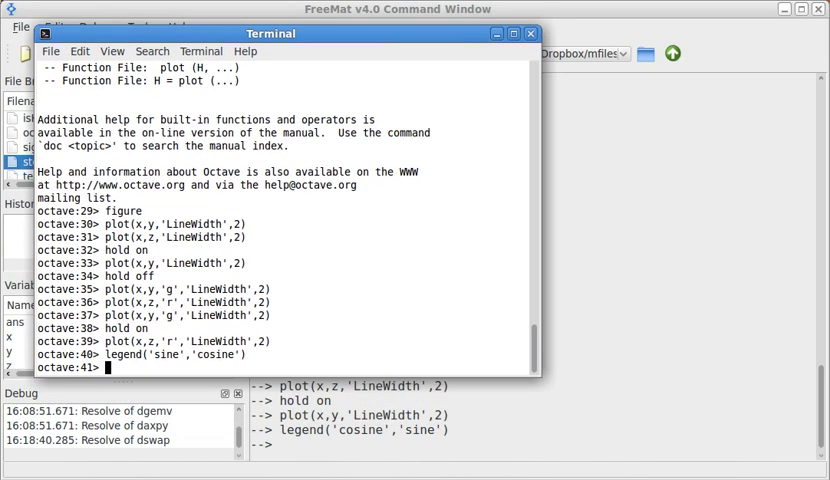
Raise Octave's Figure 4 sine/cosine plot beside the terminal and ready the terminal for commands
key(alt+Tab)
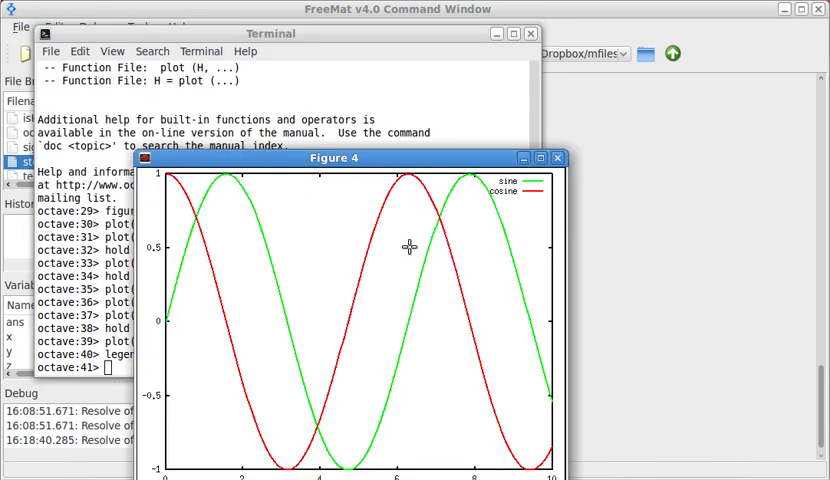
mouse_move(384, 350)
mouse_down()
mouse_move(529, 286)
mouse_move(586, 276)
mouse_up()
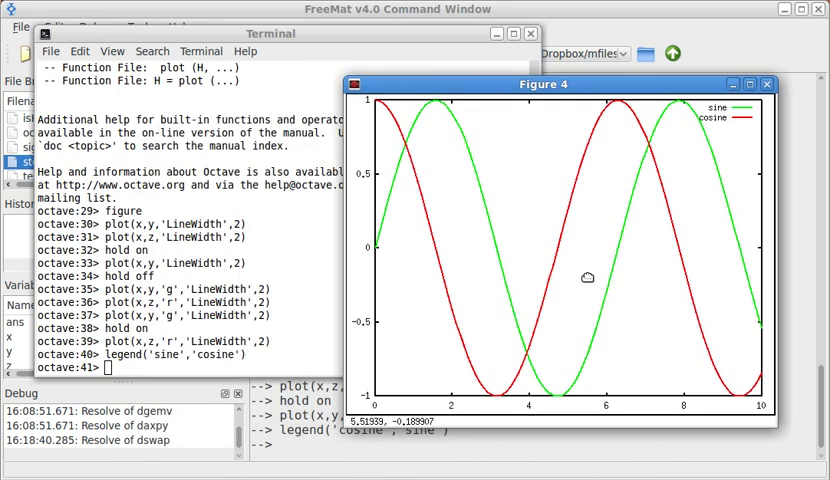
click(384, 33)
click(607, 89)
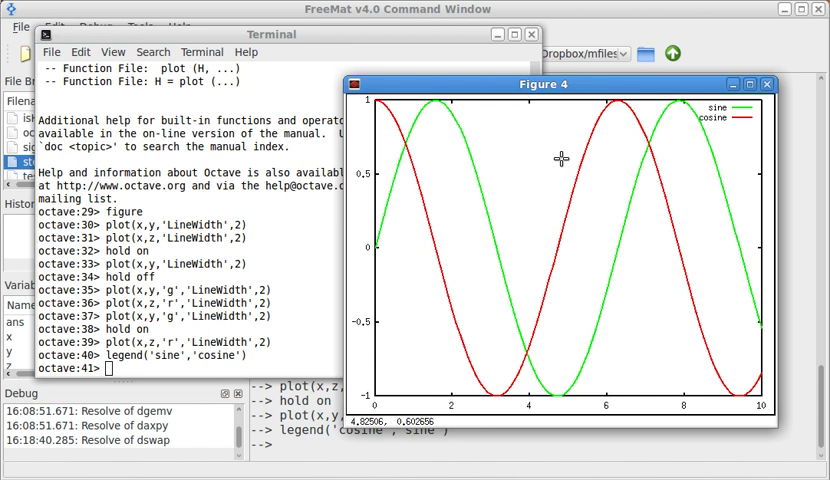
right_click(572, 89)
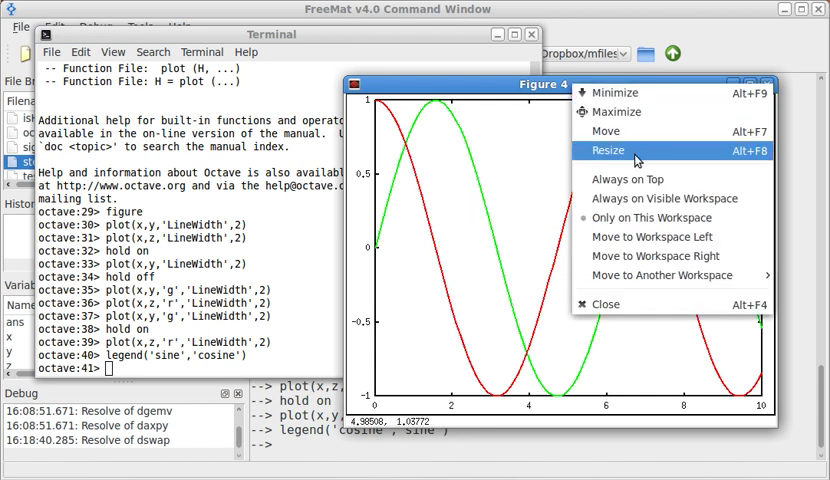
key(Escape)
click(208, 371)
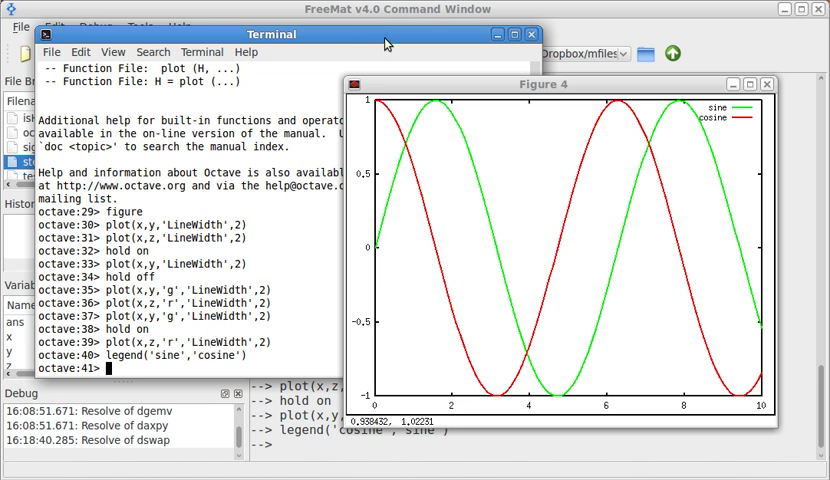
text(print()
text(4)
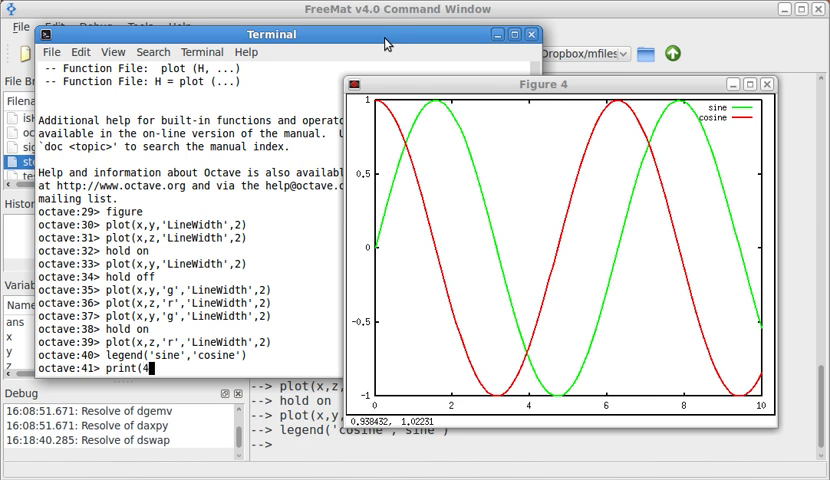
text(,)
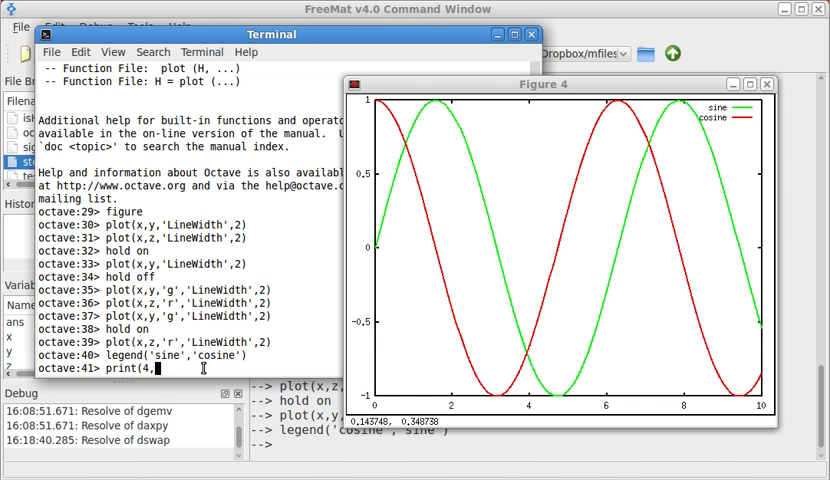
text('plot)
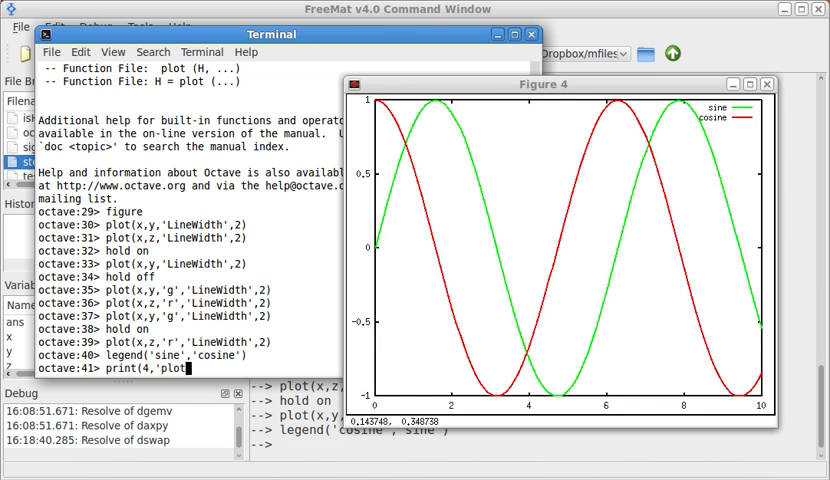
text(.png',')
Save Figure 4 as plot.png with print(4,'plot.png','-dpng') and confirm pwd is /home/andrew
key(BackSpace)
text(dpng'))
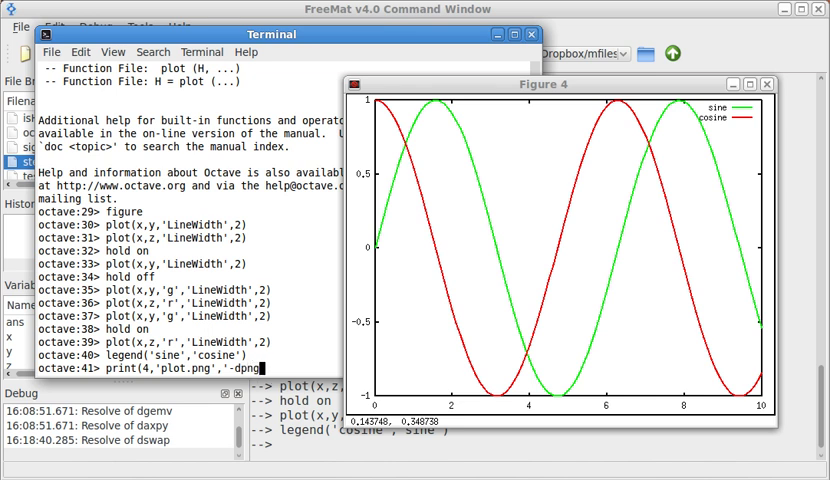
key(alt+b)
key(alt+b)
key(alt+b)
key(Return)
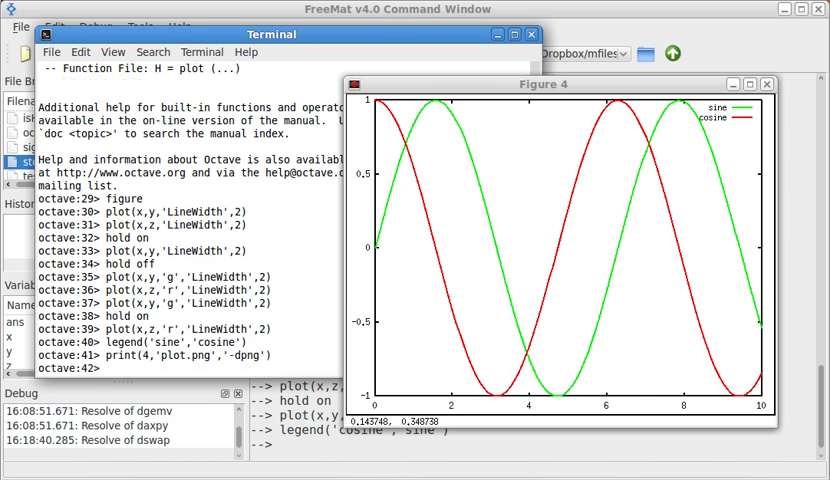
text(pwd)
key(Return)
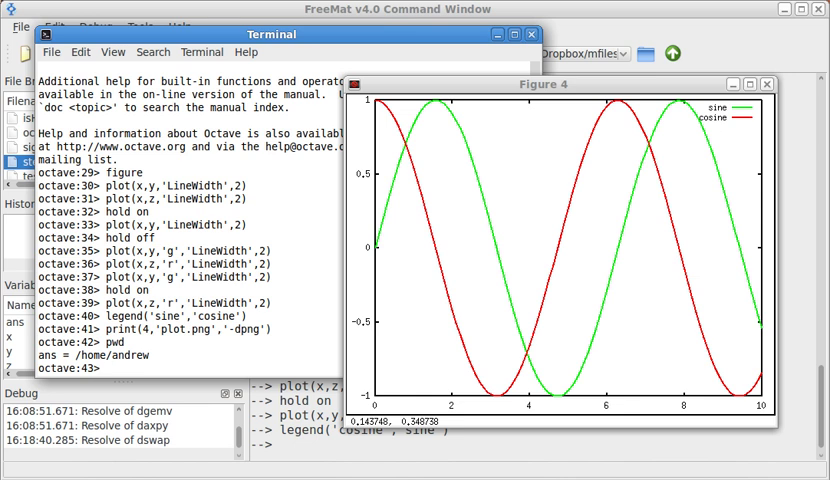
Edit the recalled print command to print(4,'plot.eps','-deps') and save Figure 4 as EPS
key(Up)
key(Up)
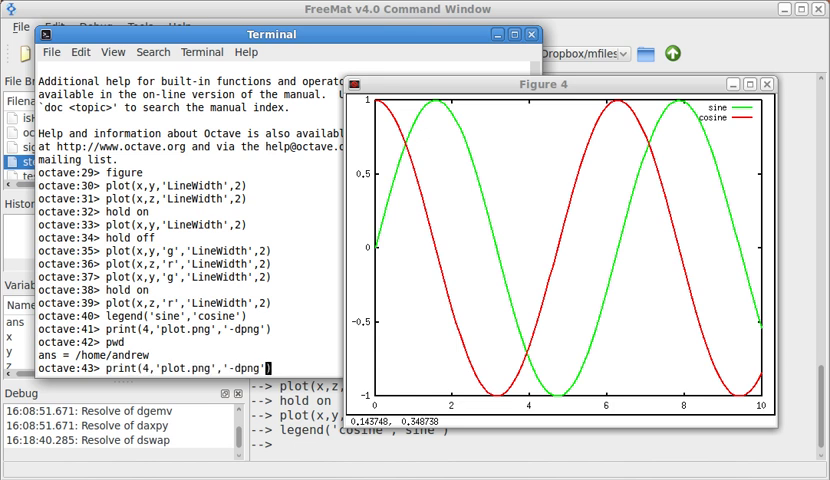
key(Left)
key(Left)
key(Left)
key(Left)
key(Left)
key(Left)
key(Left)
key(Left)
key(Left)
key(BackSpace)
key(BackSpace)
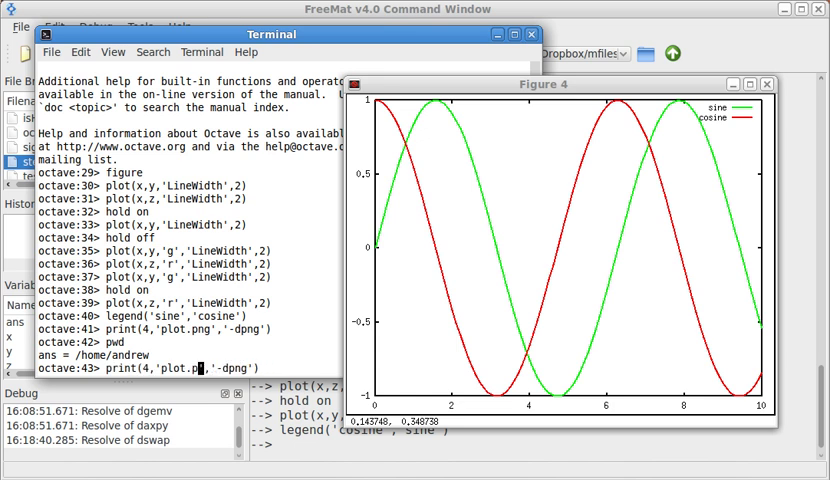
key(BackSpace)
text(eps)
key(Right)
key(Right)
key(Right)
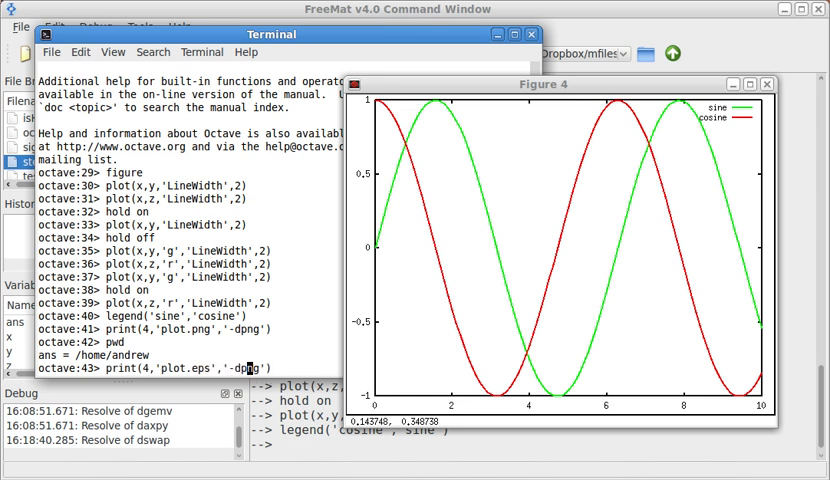
key(BackSpace)
key(BackSpace)
key(BackSpace)
text(eps)
key(Return)
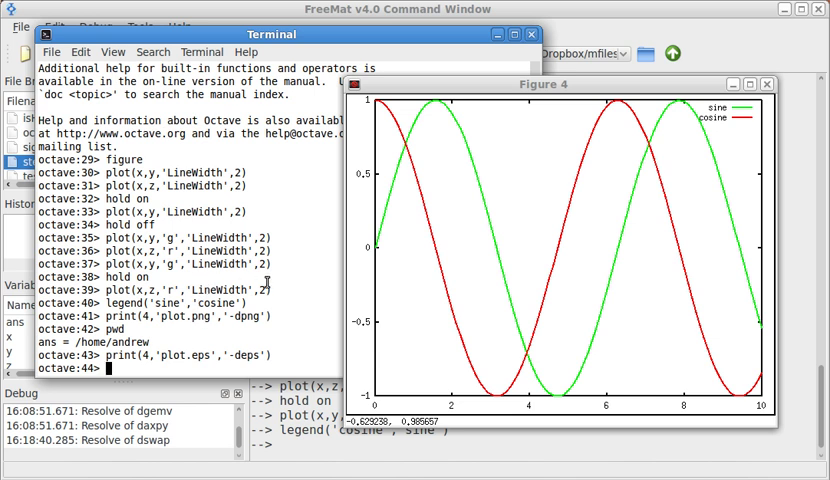
click(496, 34)
Minimize the Octave windows and create a new empty Figure 3 in FreeMat with figure
click(731, 84)
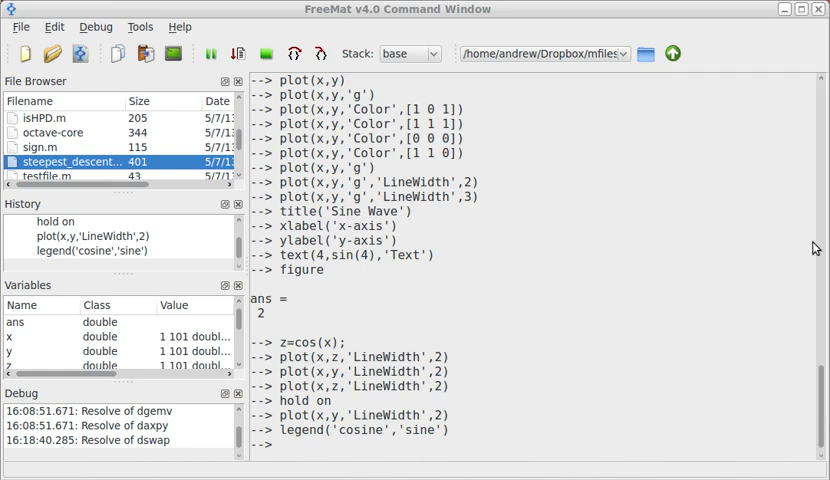
click(380, 440)
text(figure)
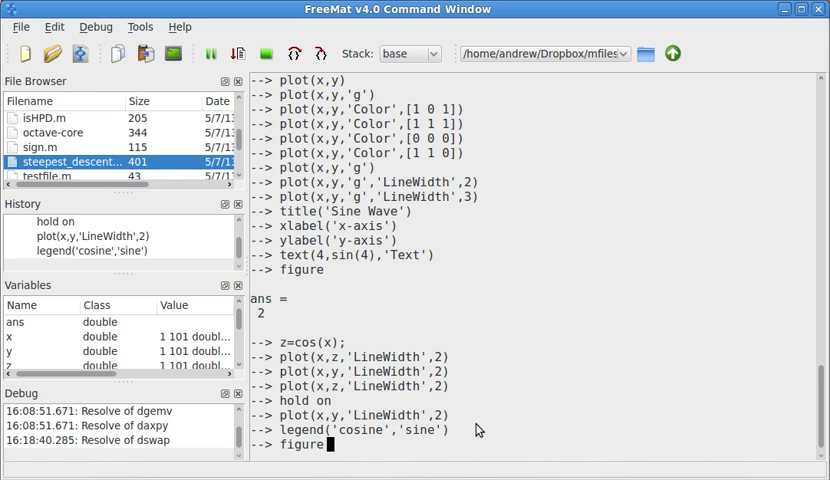
key(Return)
Move Figure 3 to the right, set it Always on Top and shrink it beside the command output
drag(190, 10, 651, 30)
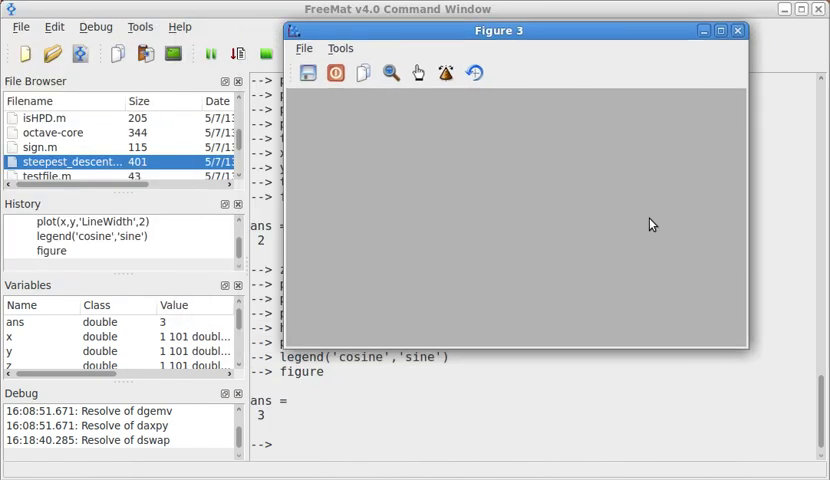
right_click(630, 30)
click(660, 126)
drag(365, 283, 500, 230)
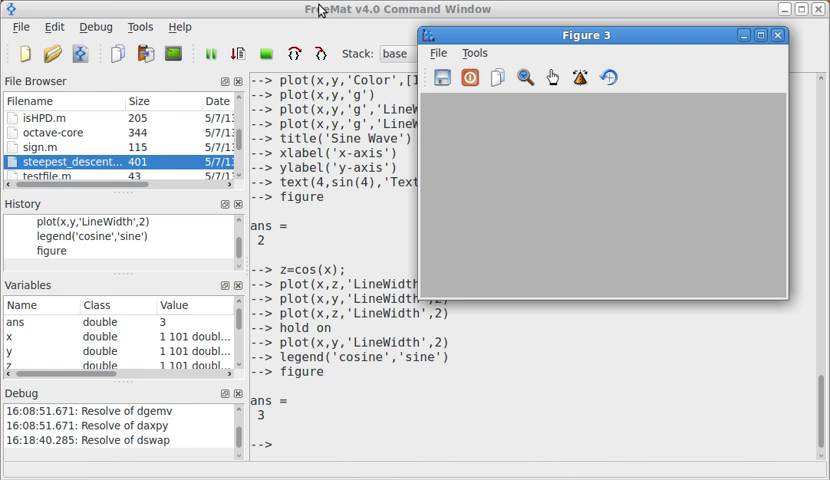
Display the contents of vectors a and c in the FreeMat command window
click(298, 197)
text(a)
key(Return)
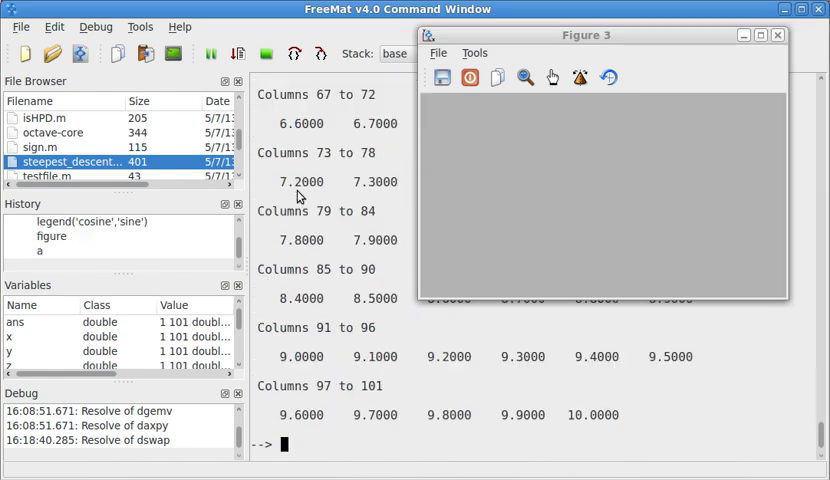
drag(585, 35, 800, 35)
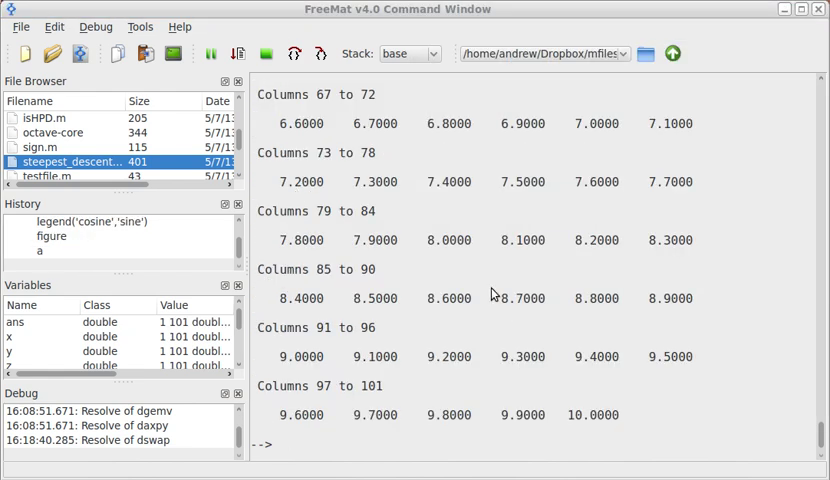
scroll(496, 287, up, 3)
scroll(365, 295, up, 3)
scroll(365, 295, up, 3)
scroll(365, 295, down, 3)
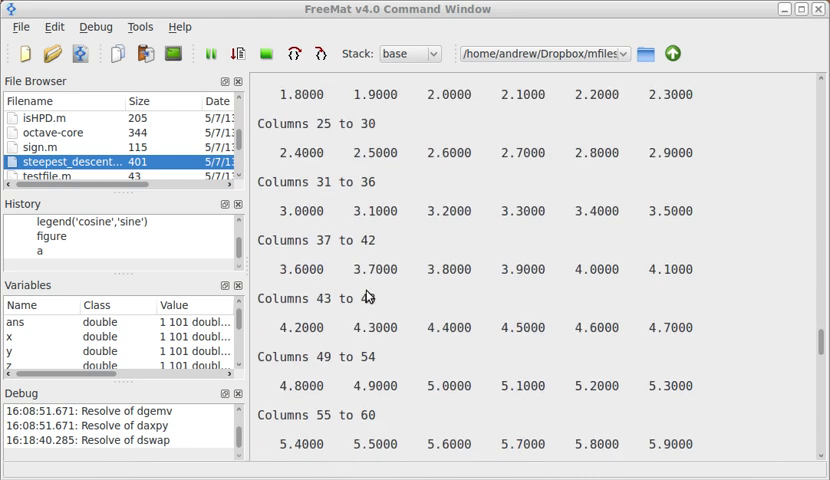
scroll(365, 295, down, 5)
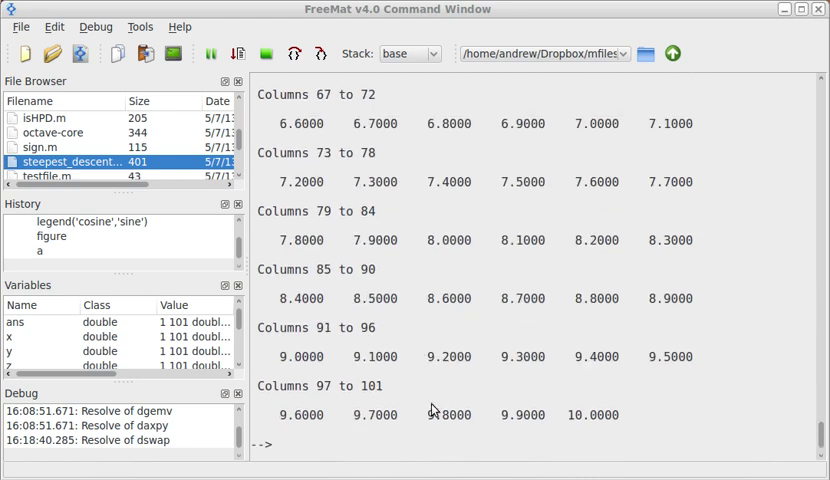
click(420, 445)
text(c)
key(Return)
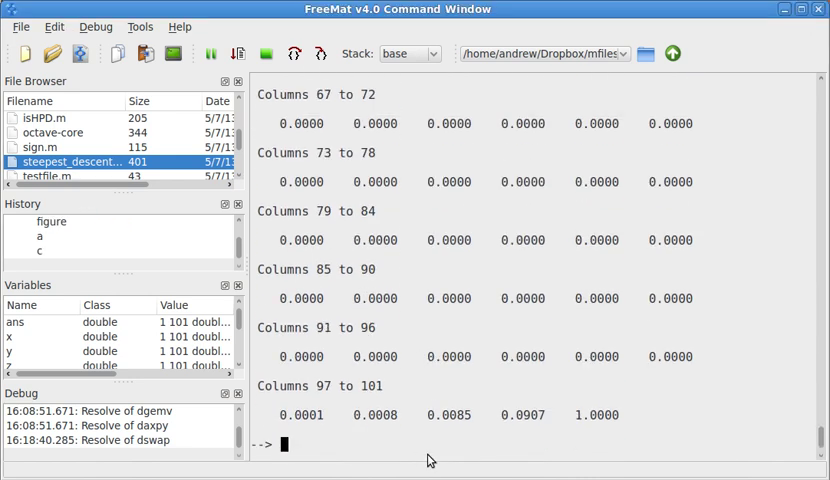
scroll(477, 400, up, 3)
scroll(477, 400, up, 3)
scroll(477, 390, down, 1)
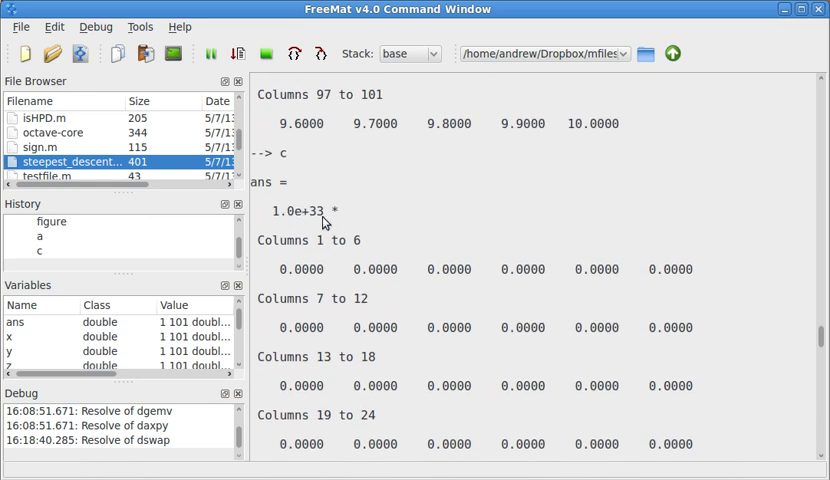
scroll(445, 296, down, 3)
scroll(445, 296, up, 2)
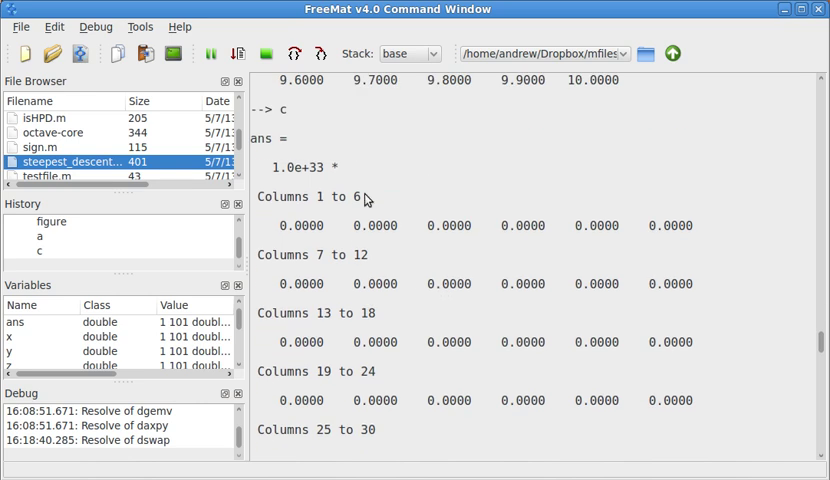
scroll(365, 210, down, 4)
scroll(365, 240, down, 4)
scroll(340, 330, down, 4)
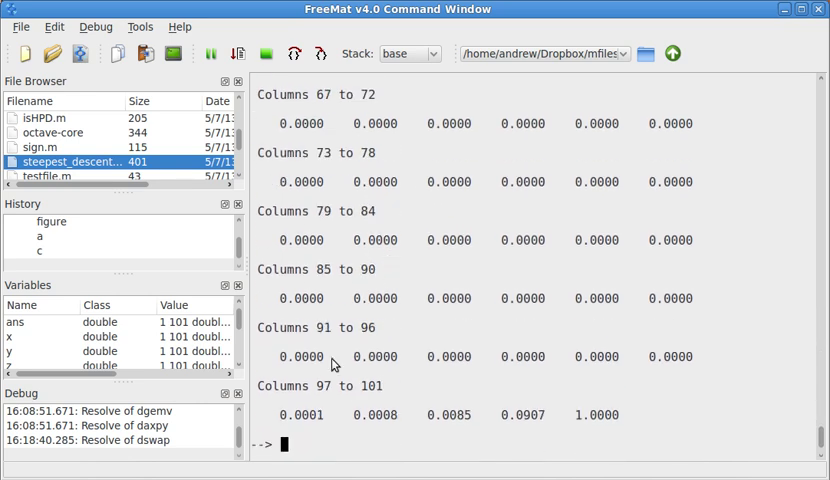
key(alt+Tab)
drag(450, 214, 553, 218)
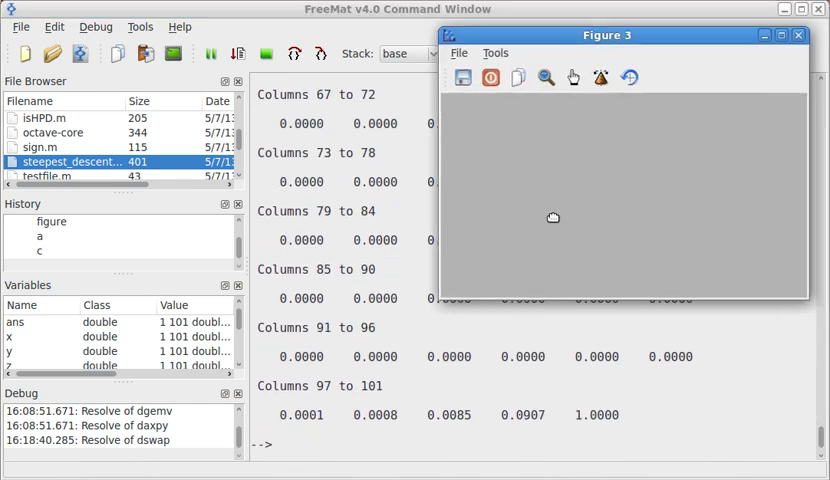
Plot c against a with plot(a,c) in Figure 3 and enlarge the window to inspect the curve
click(380, 452)
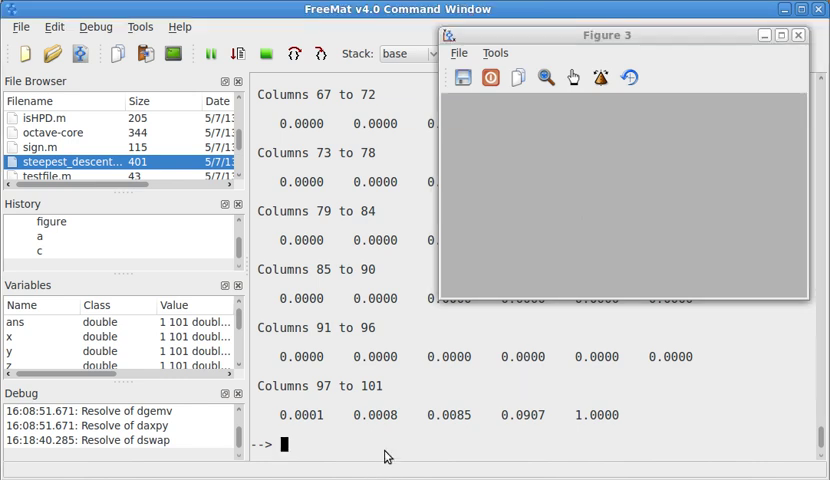
text(plot(a,c)
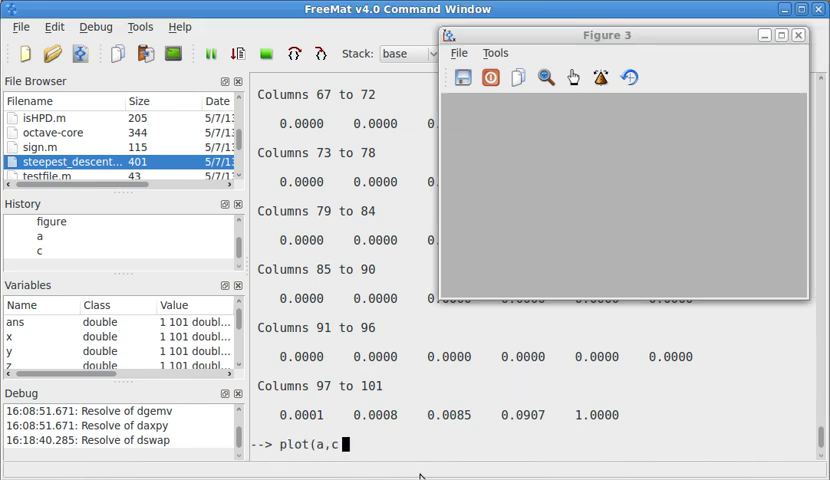
text())
key(Return)
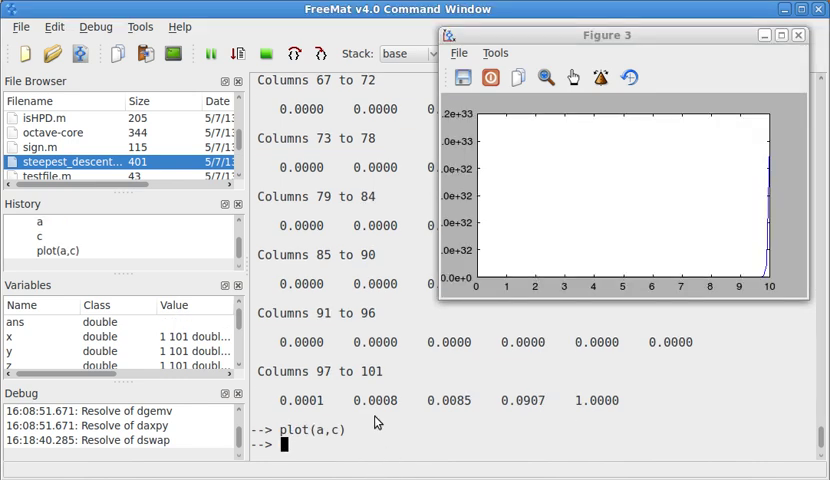
mouse_move(441, 295)
mouse_down()
mouse_move(437, 280)
mouse_move(245, 455)
mouse_up()
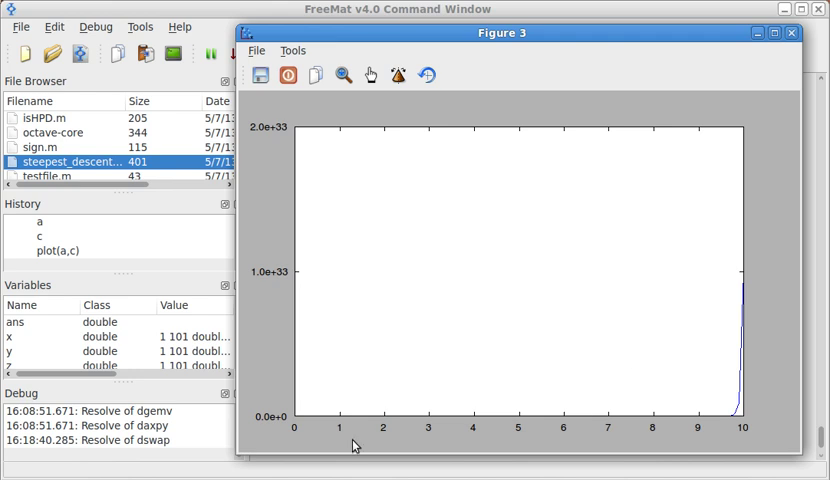
mouse_move(238, 455)
mouse_down()
mouse_move(271, 395)
mouse_move(283, 410)
mouse_move(455, 255)
mouse_up()
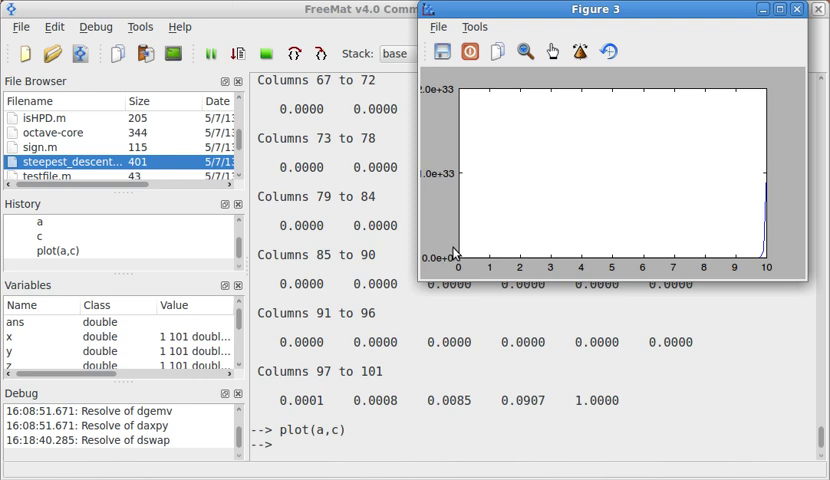
click(330, 450)
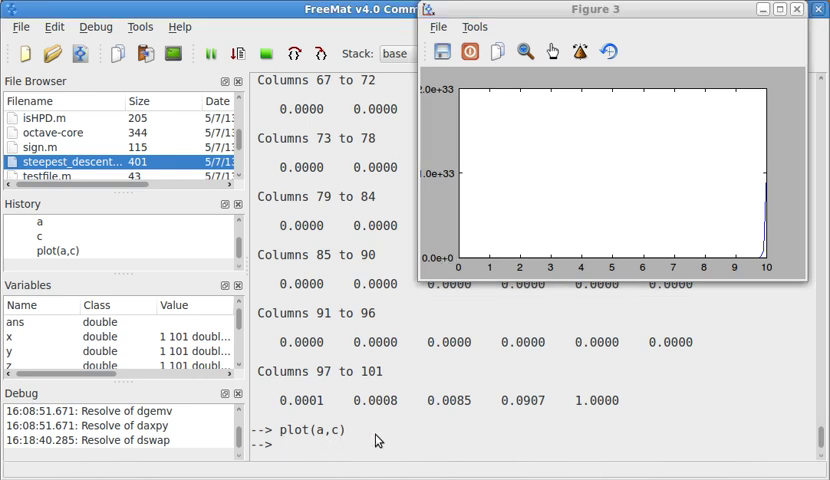
text(se)
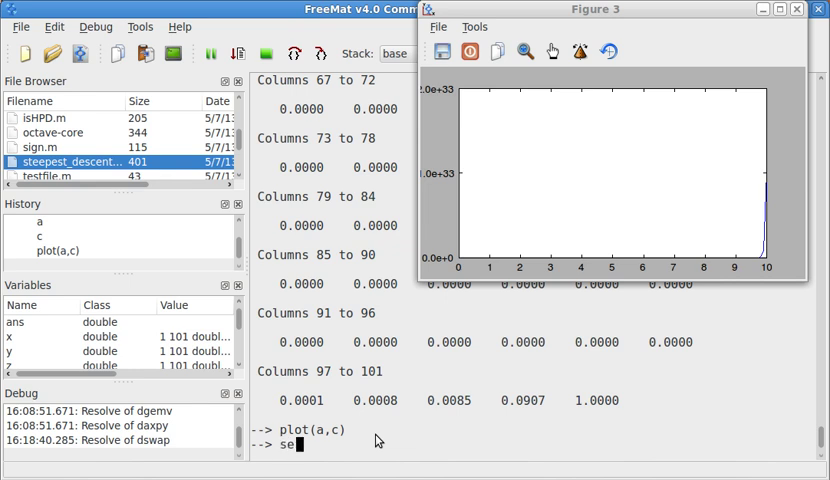
text(milogy()
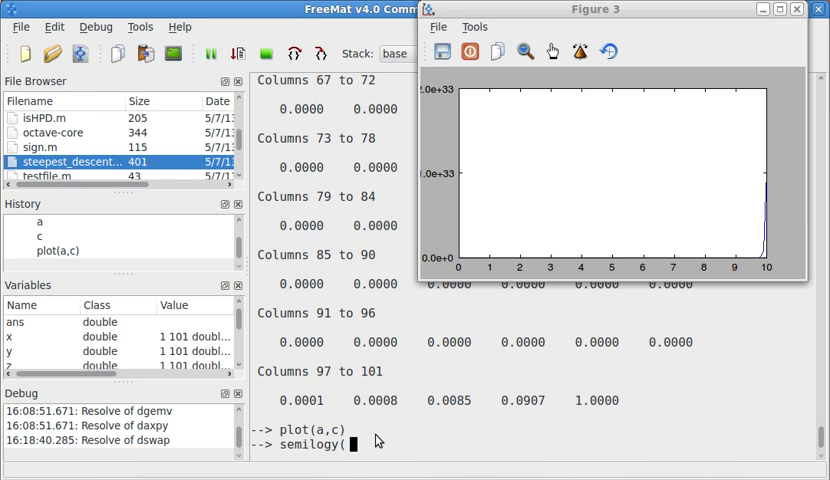
text(a)
text(,c))
Redraw the curve with semilogy(a,c) for a logarithmic y axis and resize Figure 3 to view it
key(Return)
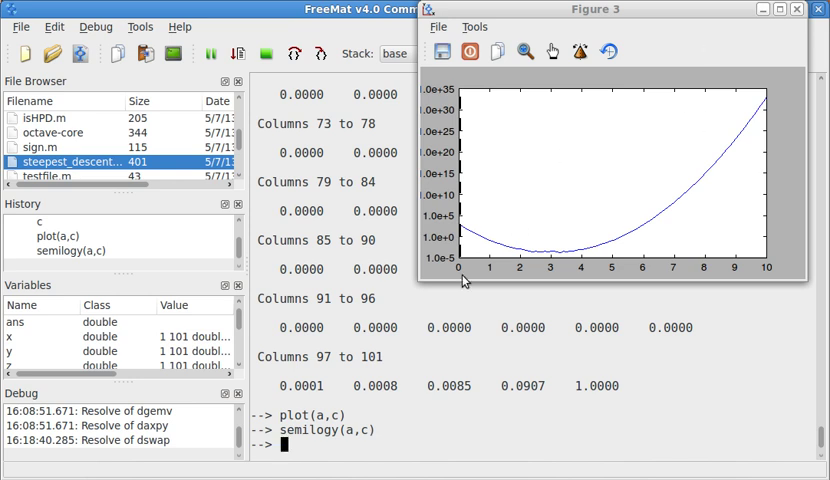
mouse_move(462, 280)
mouse_down()
mouse_move(441, 287)
mouse_move(317, 405)
mouse_up()
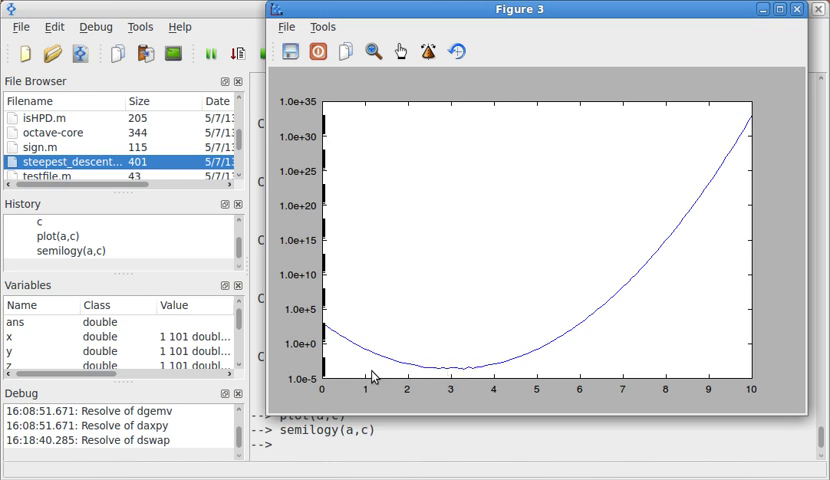
drag(268, 412, 207, 458)
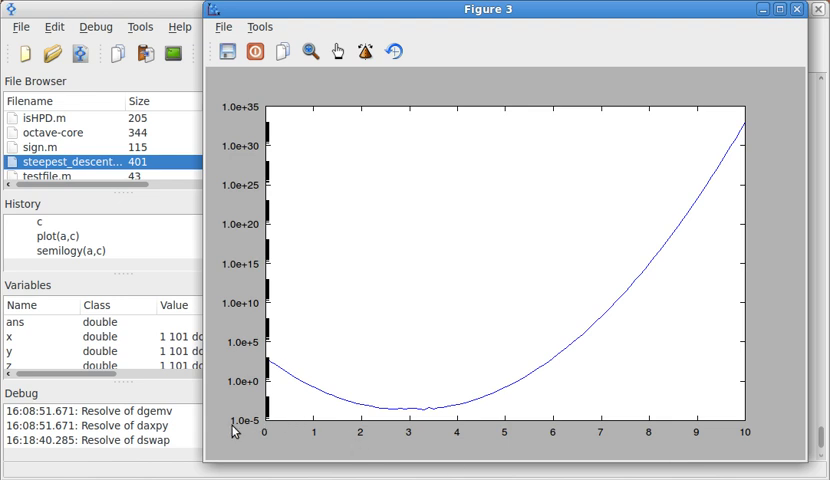
drag(233, 425, 386, 348)
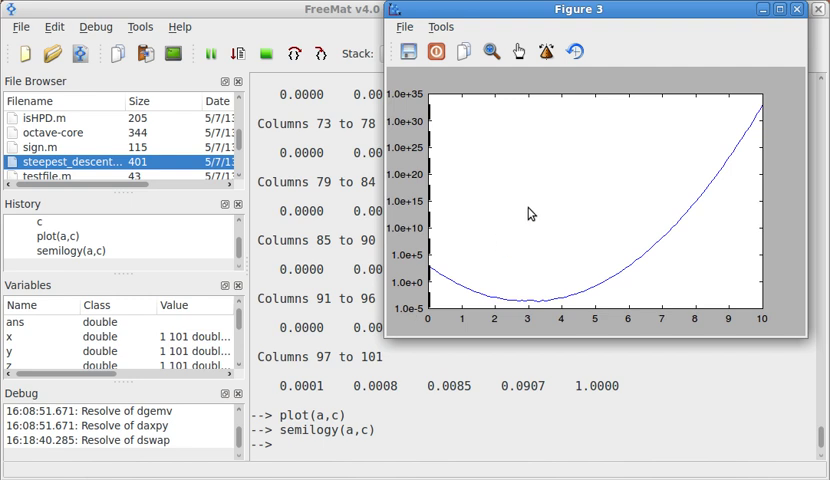
drag(557, 210, 554, 227)
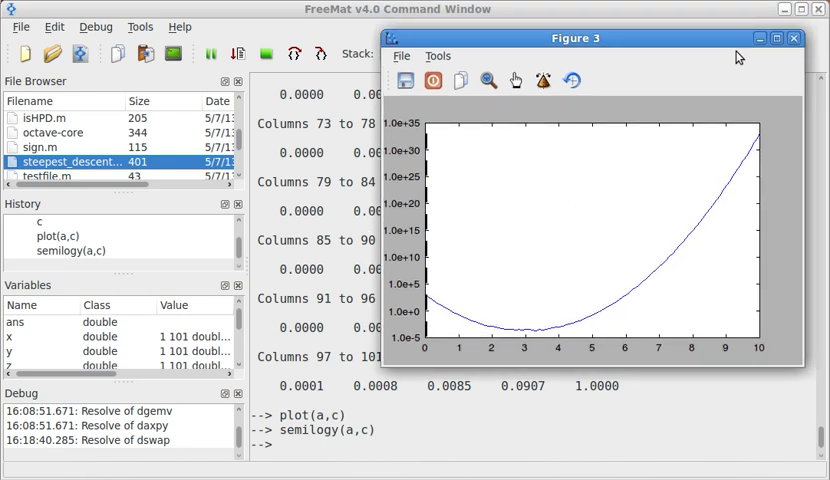